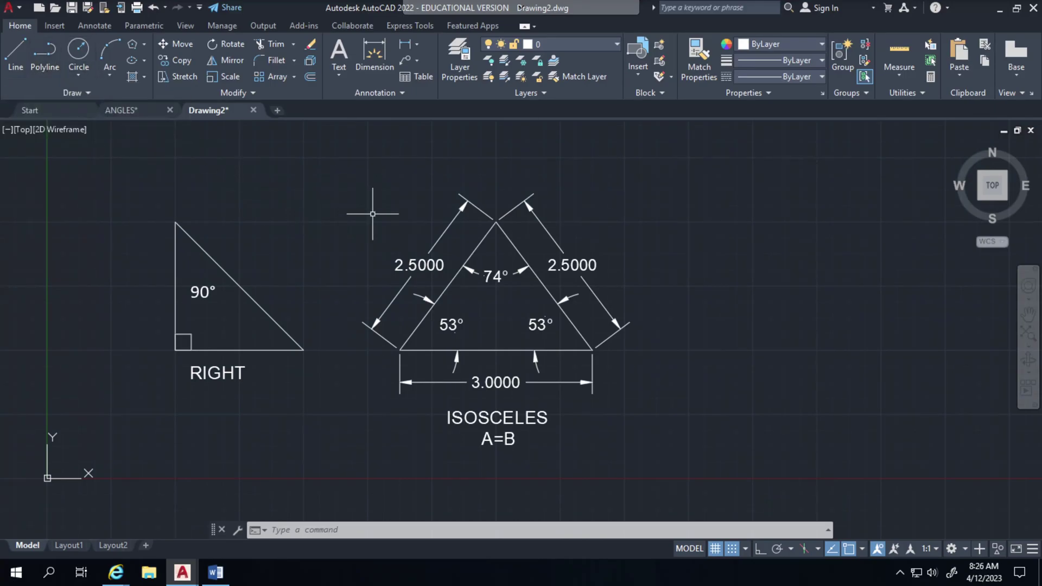
# Pan the triangles left and bring up the Rectangle/Polygon shape choices.
pyautogui.moveTo(372, 214); pyautogui.dragTo(215, 214, button='middle')
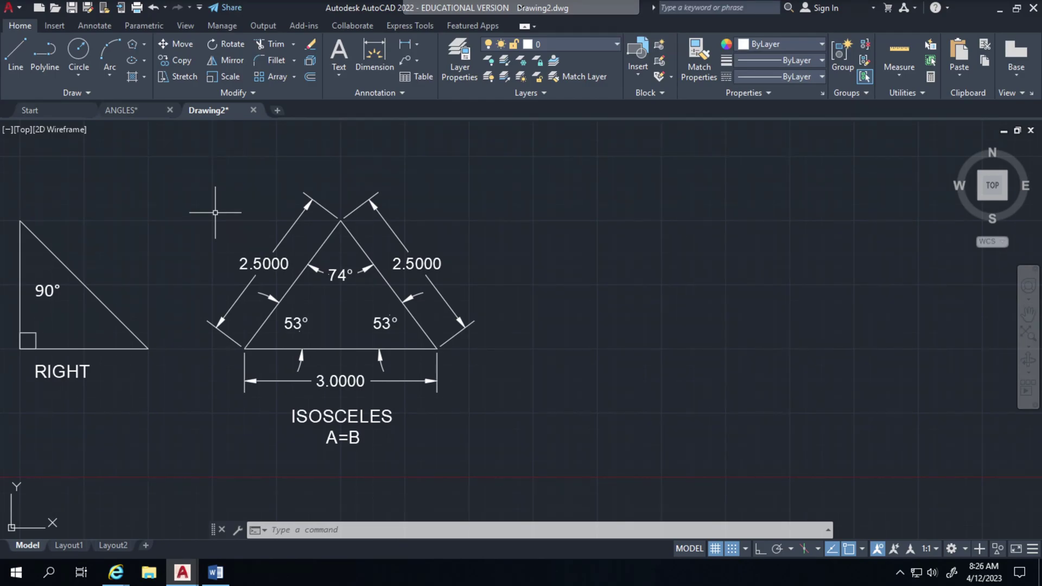
pyautogui.click(143, 46)
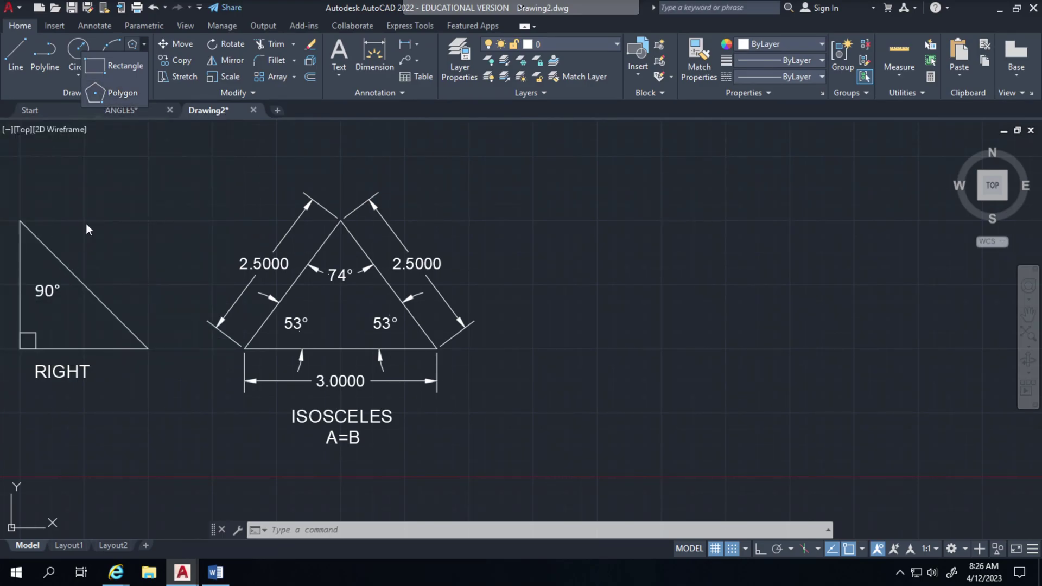
# Draw a 3-sided polygon inscribed in a 1.5-radius circle right of the isosceles triangle.
pyautogui.click(119, 96)
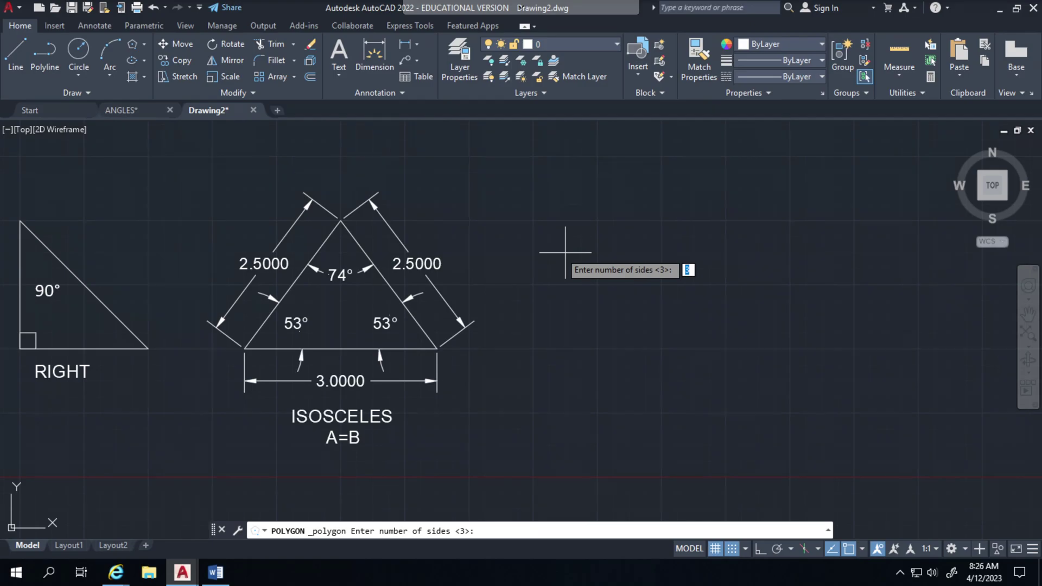
pyautogui.write('3')
pyautogui.press('Return')
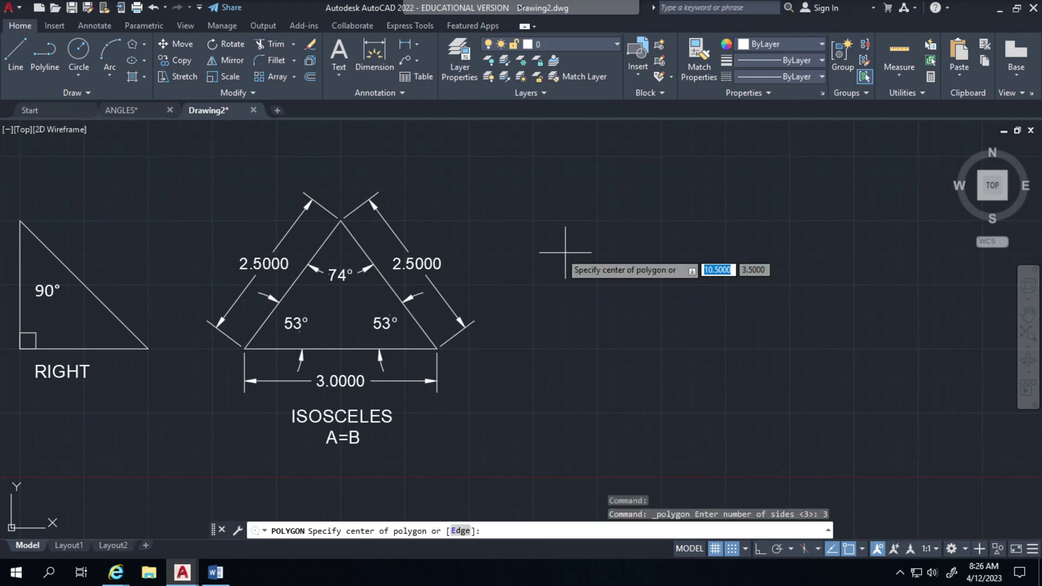
pyautogui.click(726, 284)
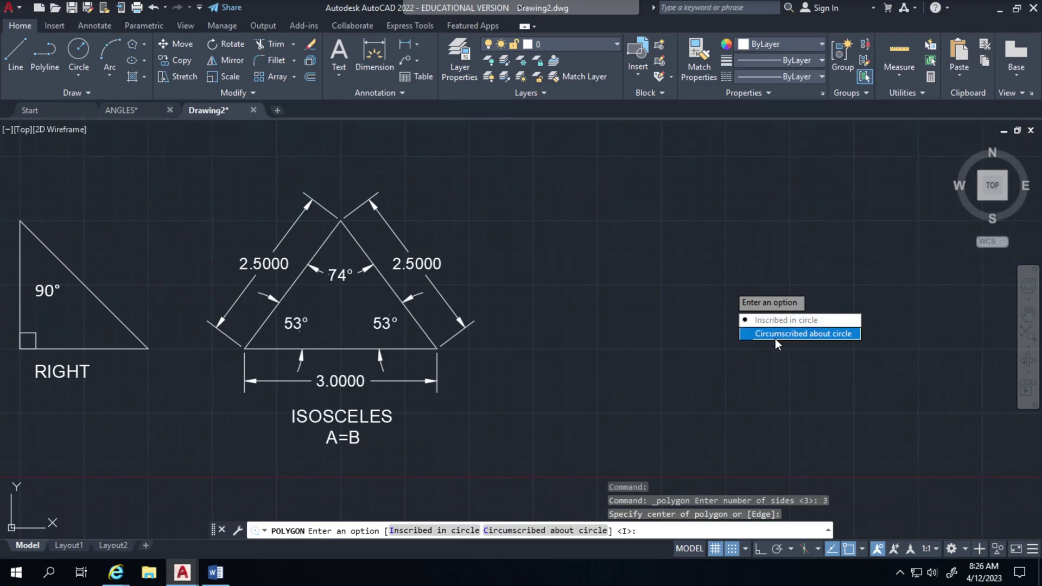
pyautogui.click(785, 320)
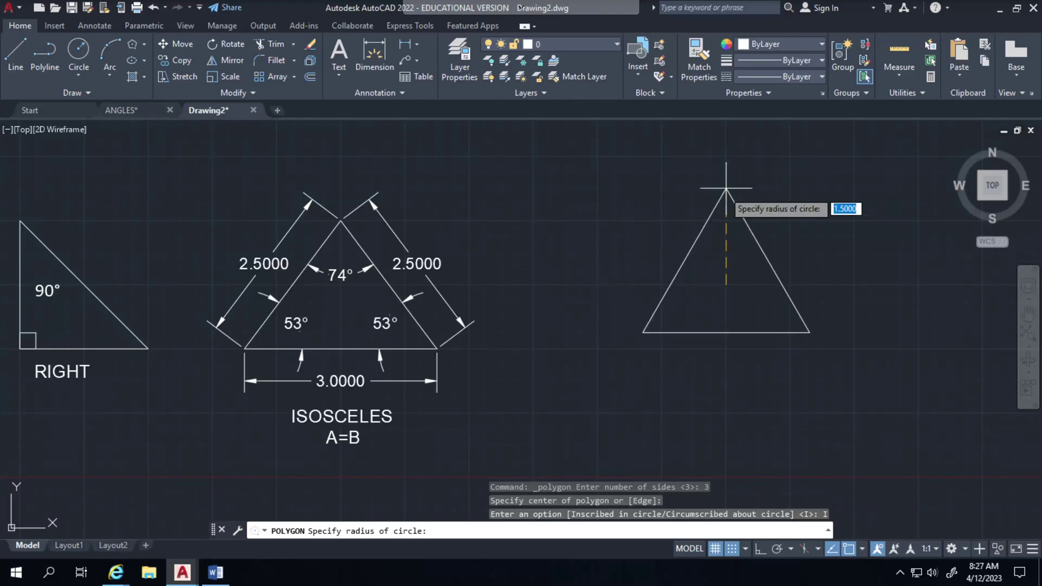
pyautogui.click(726, 188)
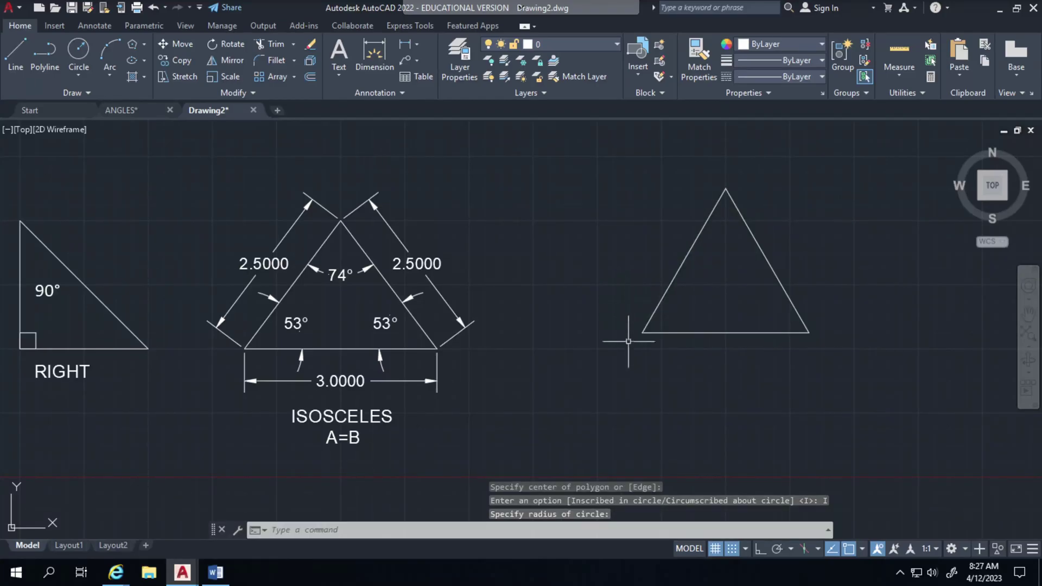
# Pan the view so the new equilateral triangle moves leftward.
pyautogui.moveTo(699, 414); pyautogui.dragTo(527, 402, button='middle')
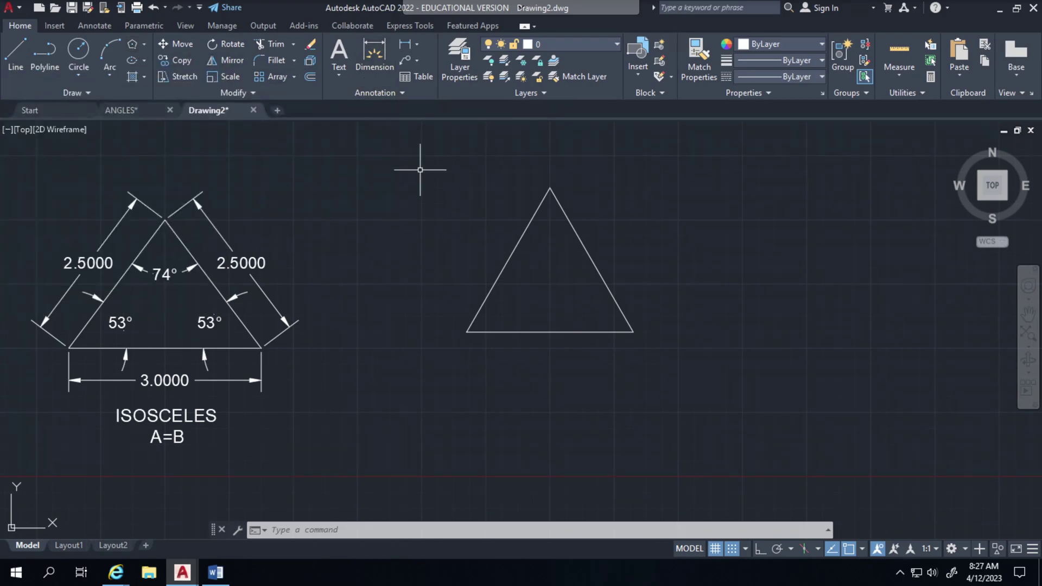
# Give layer 0 a 0.30 mm lineweight in the Layer Properties Manager.
pyautogui.click(461, 69)
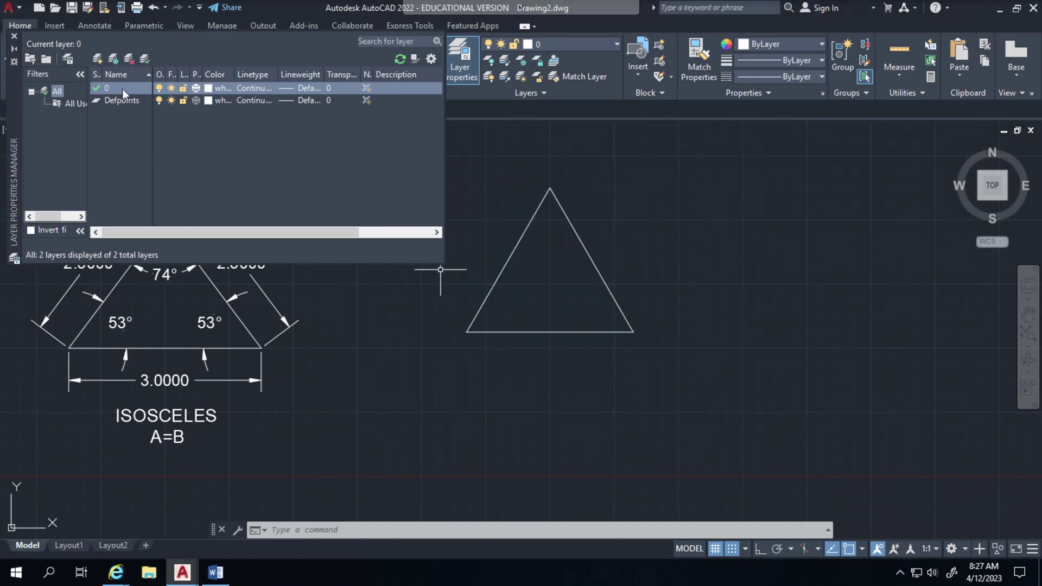
pyautogui.click(288, 89)
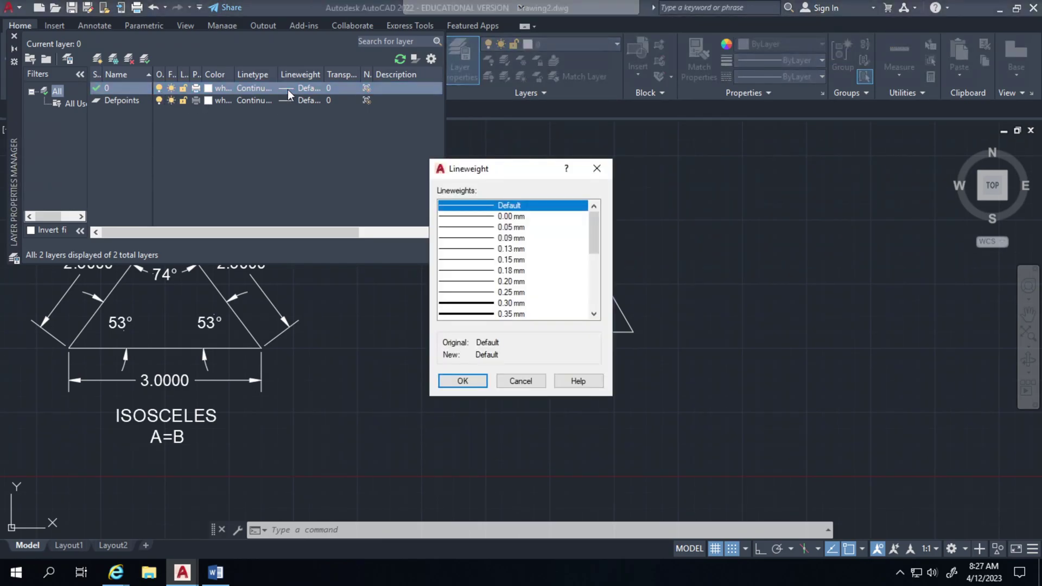
pyautogui.click(473, 304)
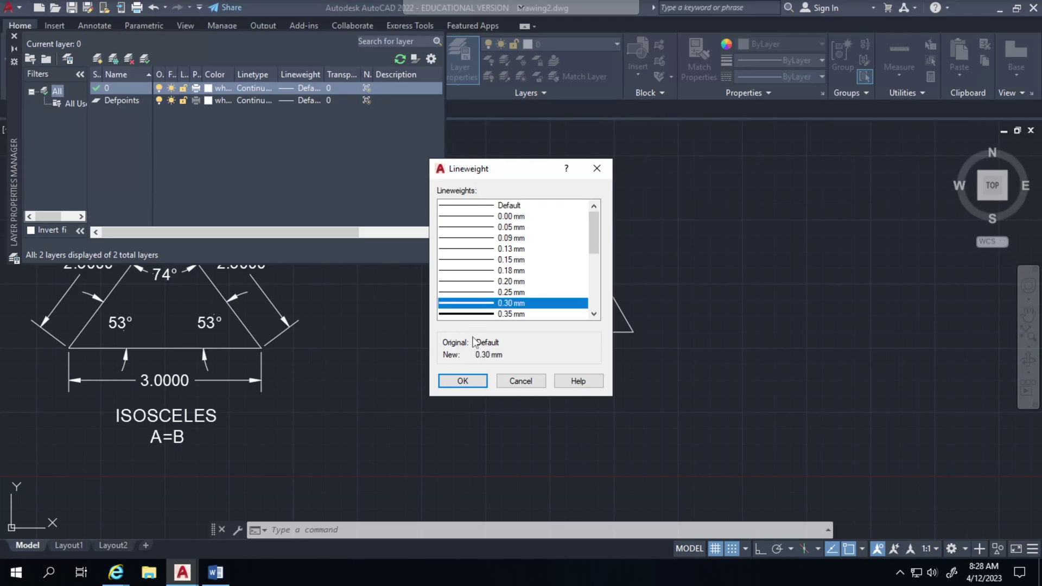
pyautogui.click(462, 382)
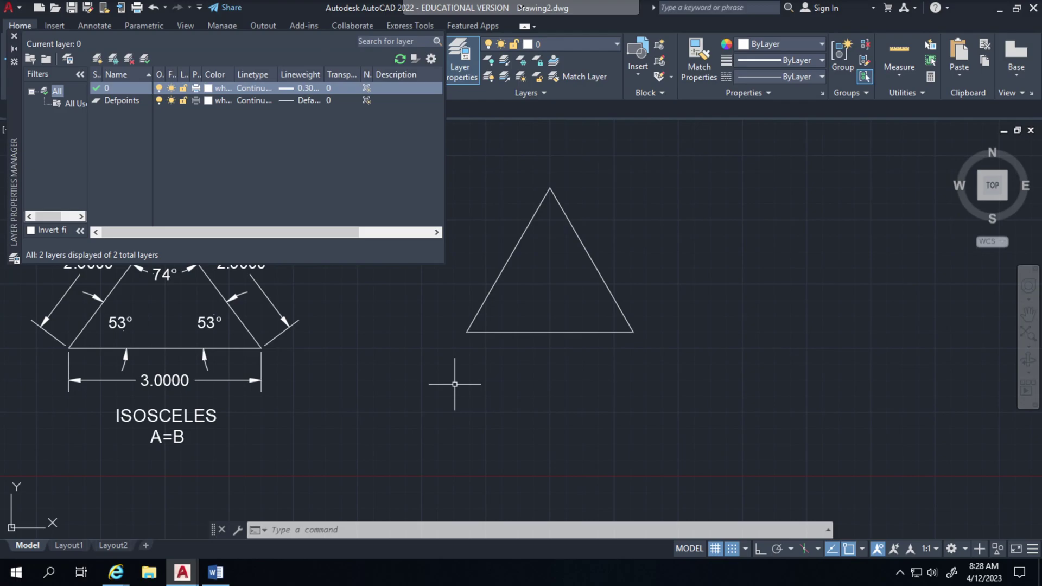
# Add the LineWeight display toggle to the status bar through the Customization list.
pyautogui.click(1033, 549)
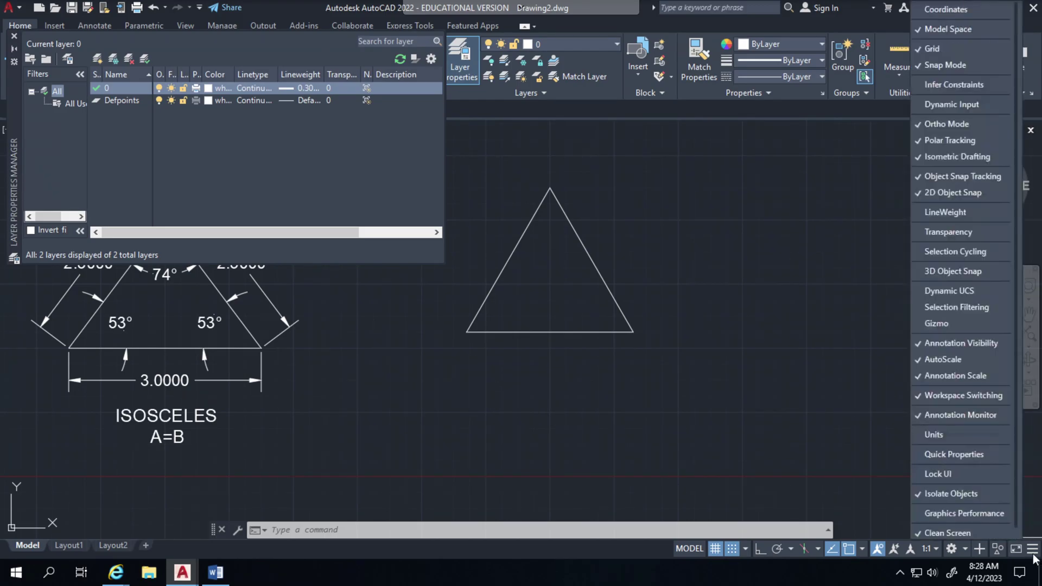
pyautogui.click(945, 213)
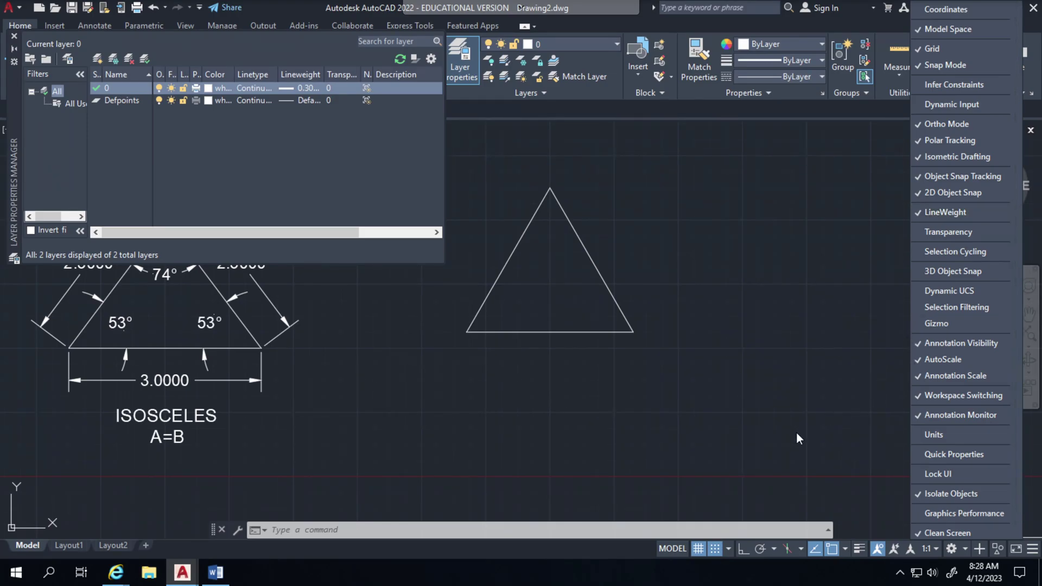
pyautogui.click(833, 408)
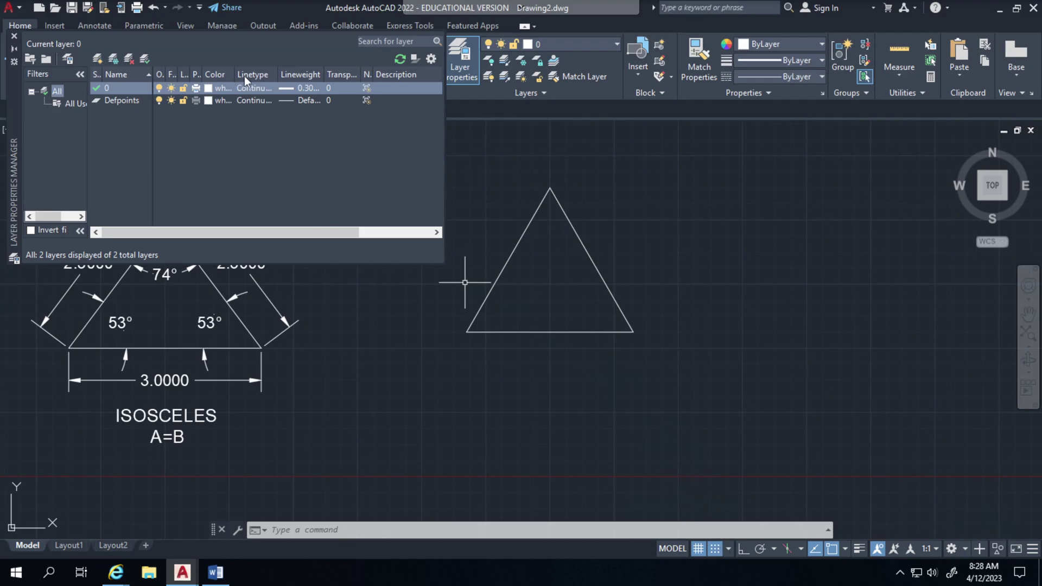
# Set the Defpoints layer lineweight to 0.35 mm and close the layer manager.
pyautogui.moveTo(414, 337)
pyautogui.mouseDown(button='middle')
pyautogui.moveTo(442, 356)
pyautogui.moveTo(454, 349)
pyautogui.mouseUp(button='middle')
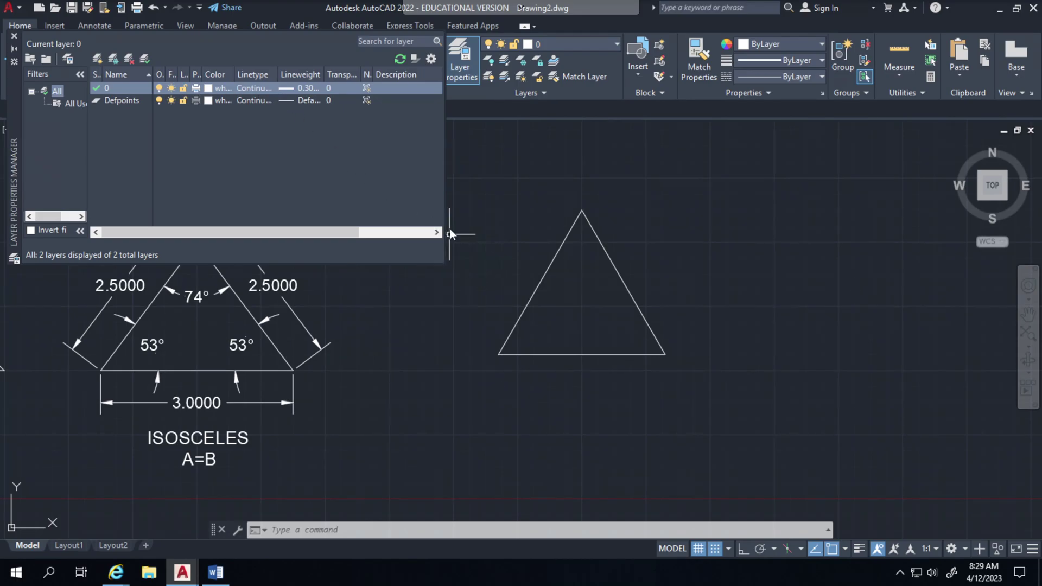
pyautogui.click(545, 277)
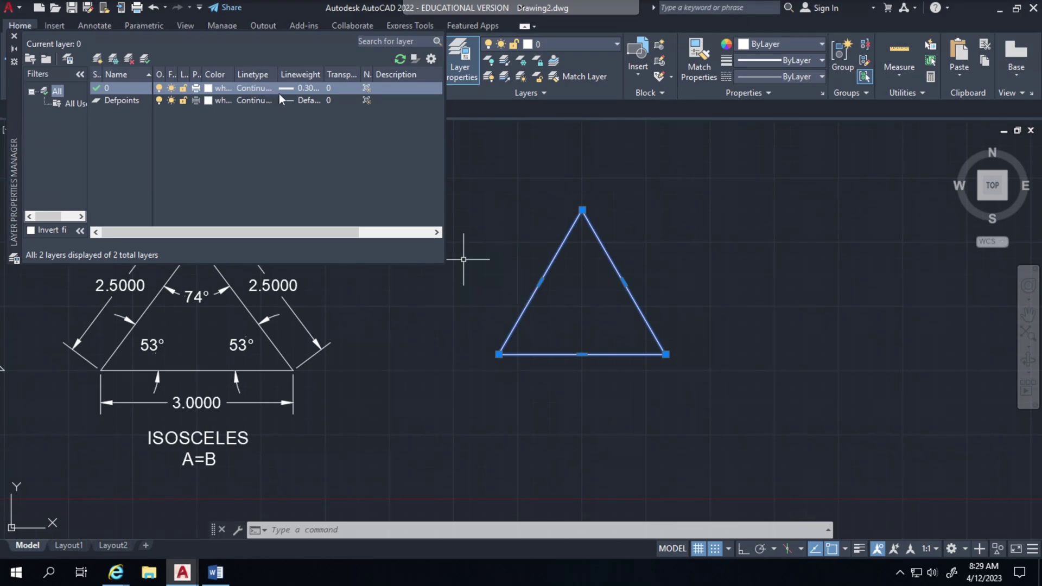
pyautogui.click(289, 104)
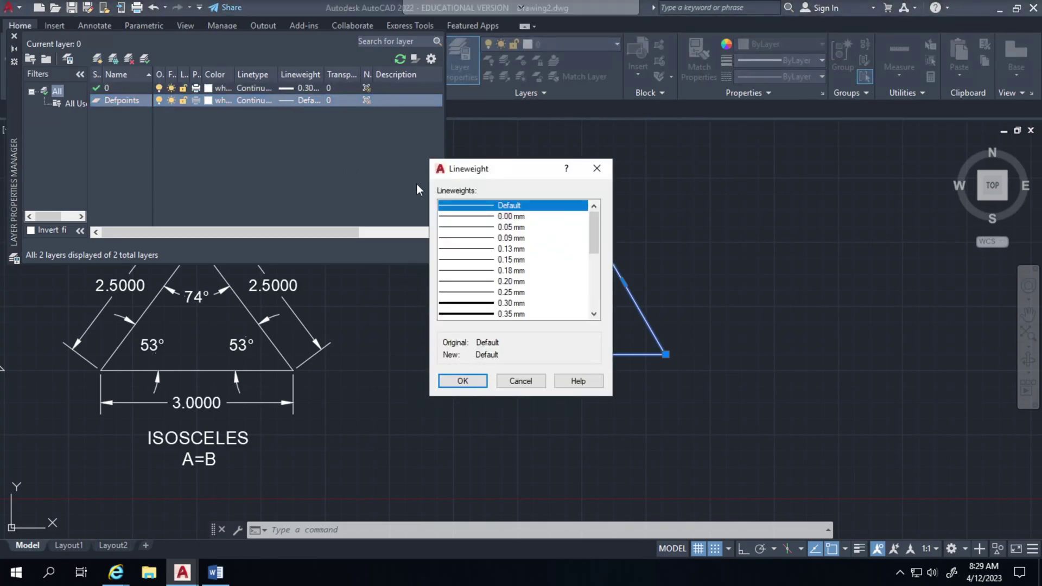
pyautogui.click(488, 314)
pyautogui.click(463, 381)
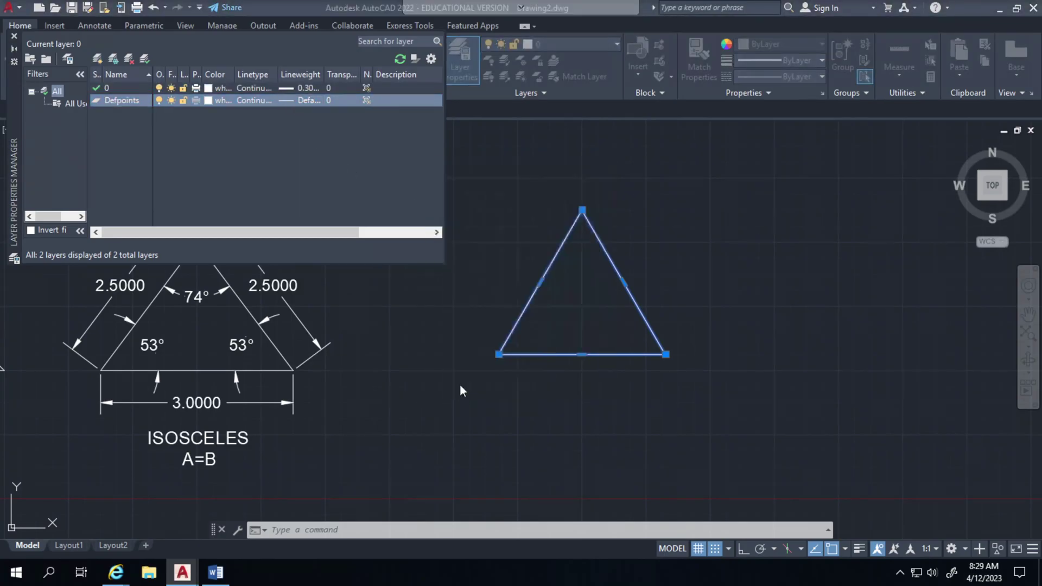
pyautogui.click(453, 389)
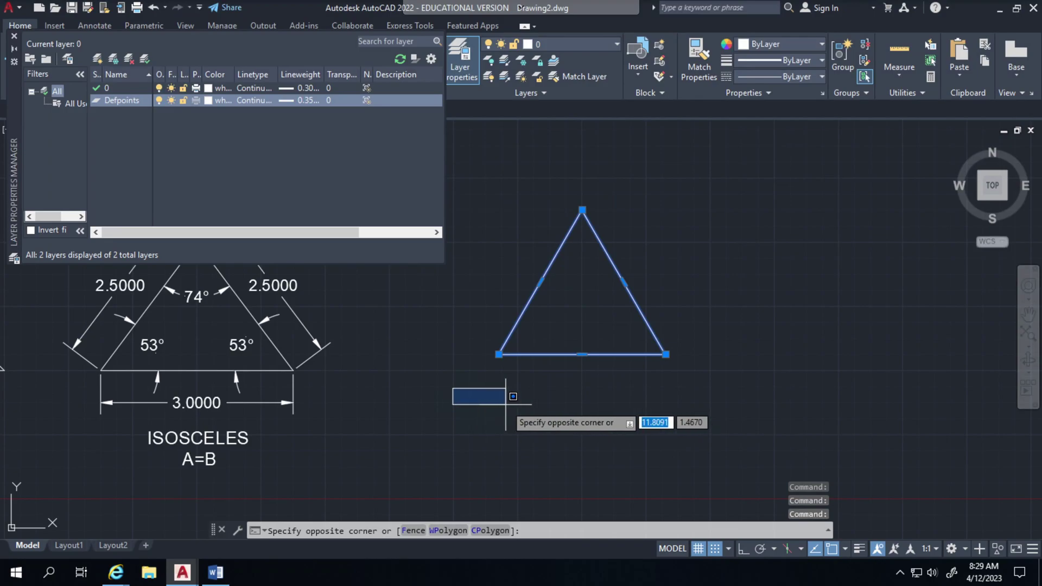
pyautogui.click(15, 37)
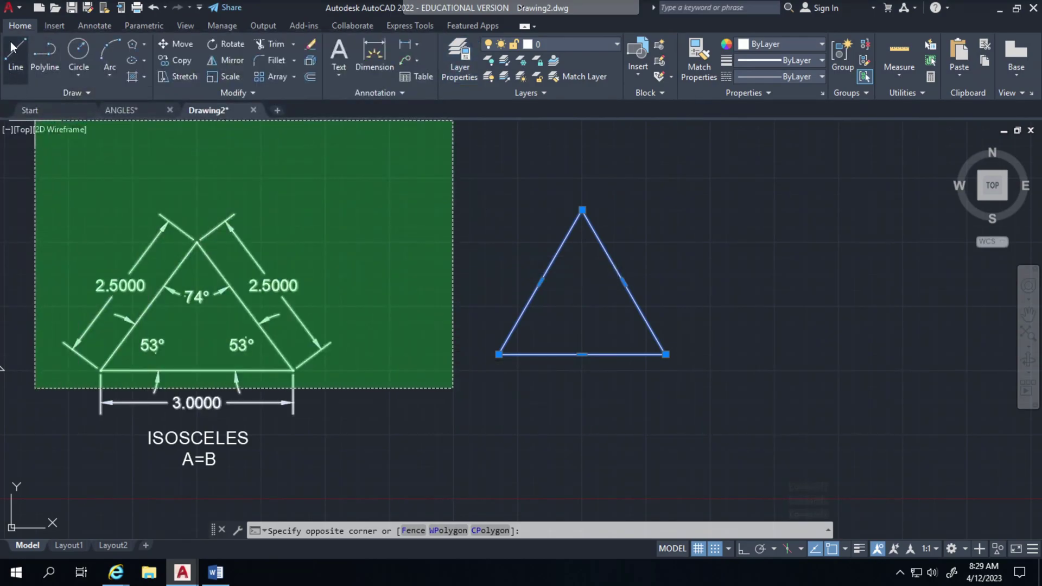
pyautogui.click(44, 55)
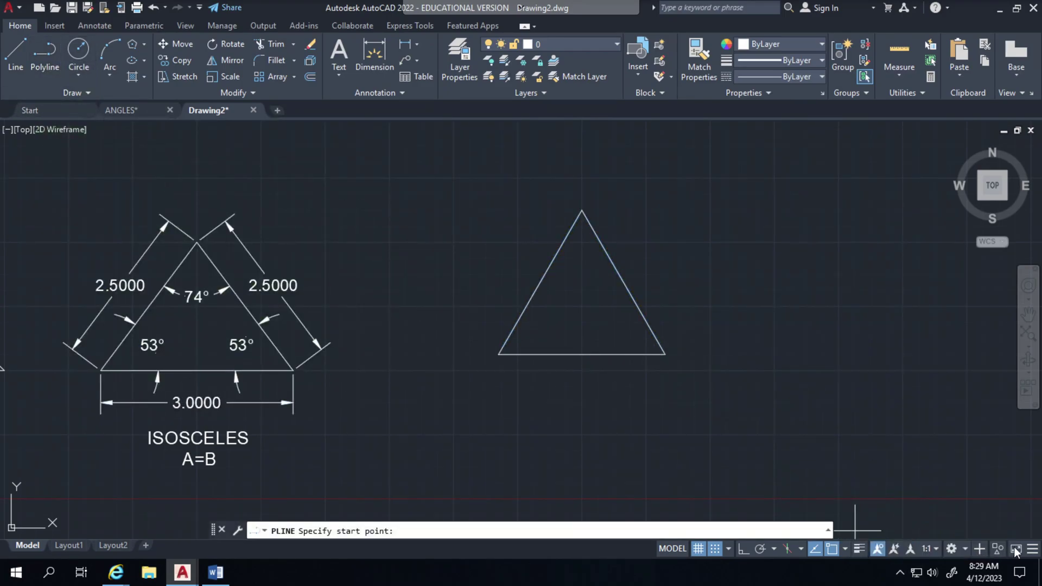
pyautogui.click(1033, 550)
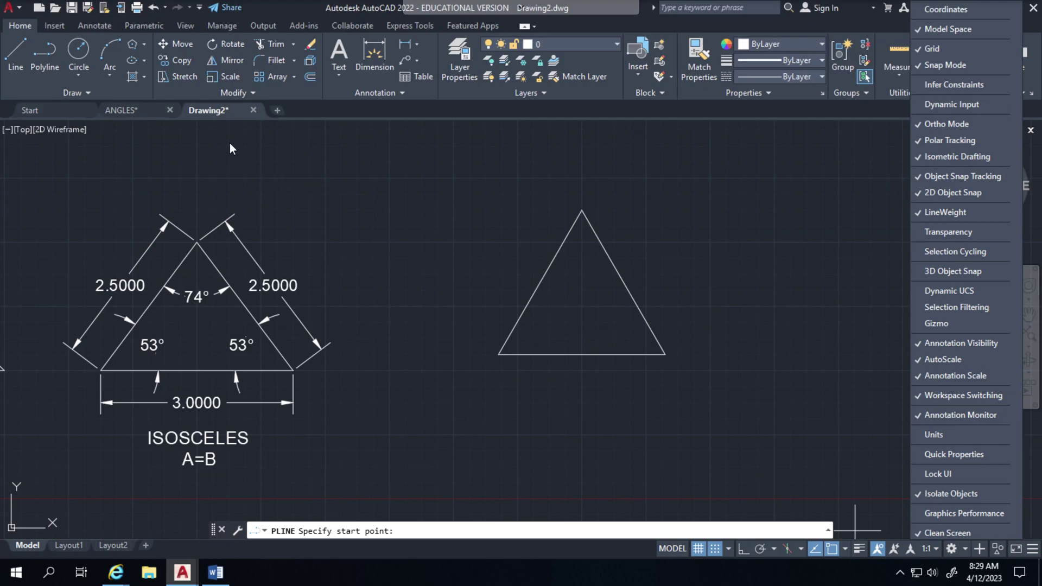
# Write the multiline text EQUILATERAL in a box beneath the equilateral triangle.
pyautogui.click(335, 52)
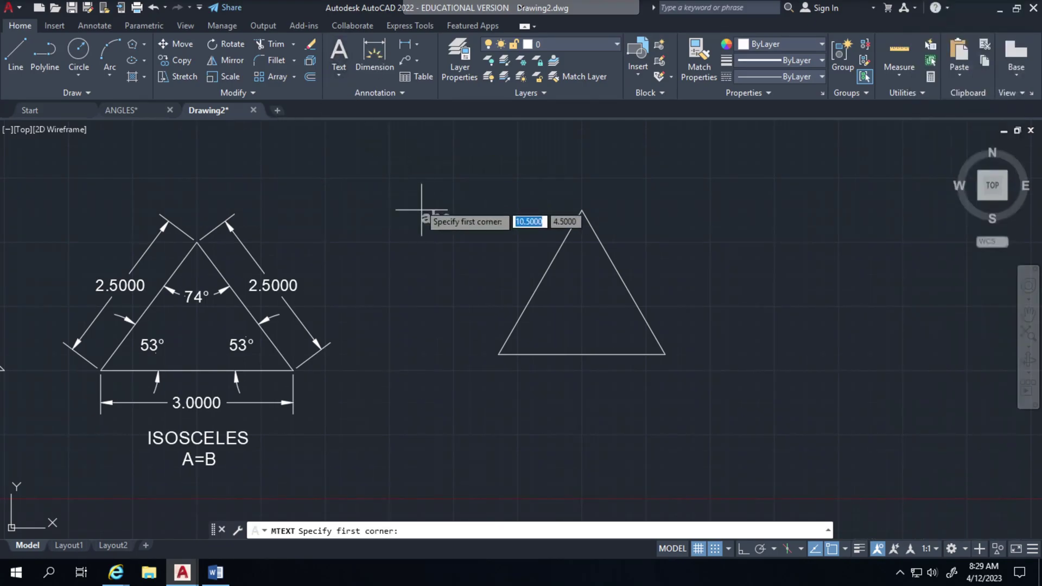
pyautogui.click(550, 370)
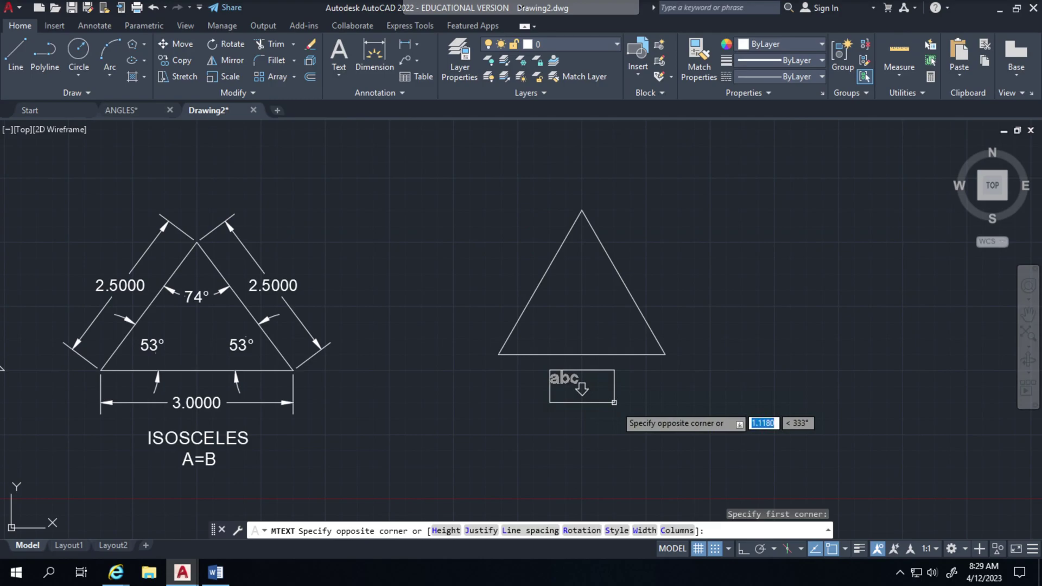
pyautogui.click(646, 387)
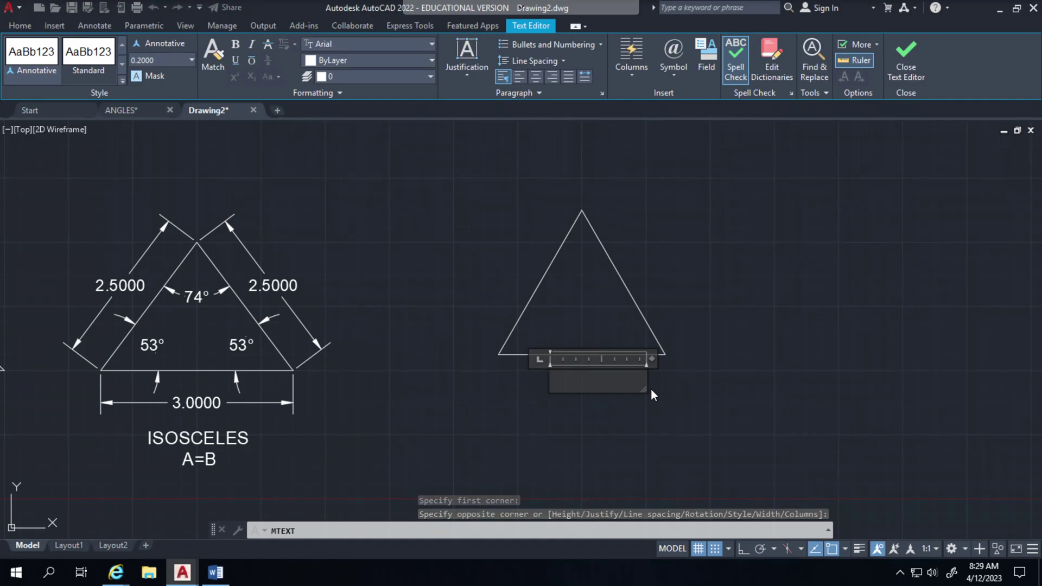
pyautogui.write('EQU')
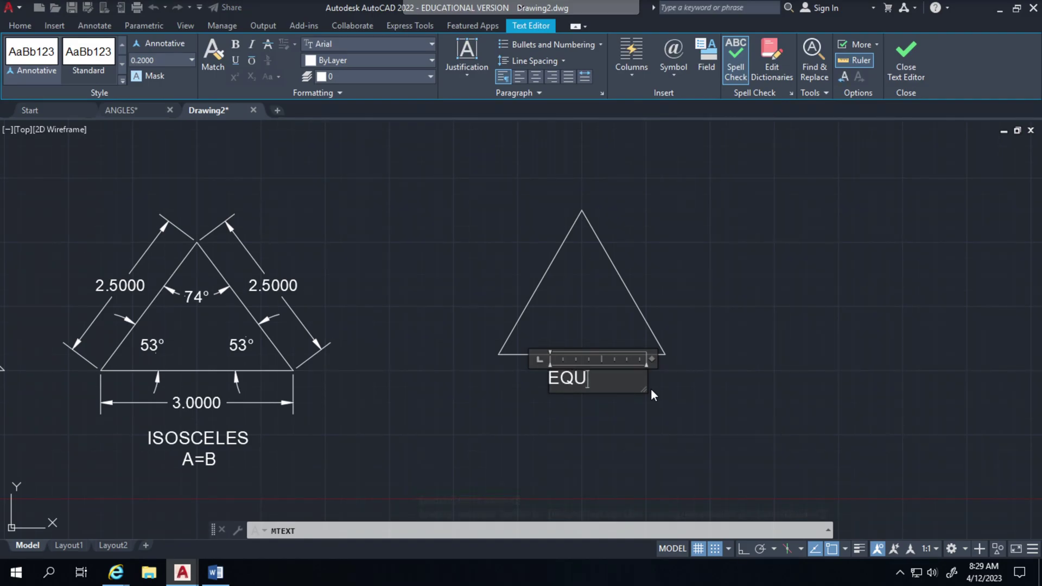
pyautogui.write('AL')
pyautogui.press('BackSpace')
pyautogui.press('BackSpace')
pyautogui.press('BackSpace')
pyautogui.write('UILATERAL')
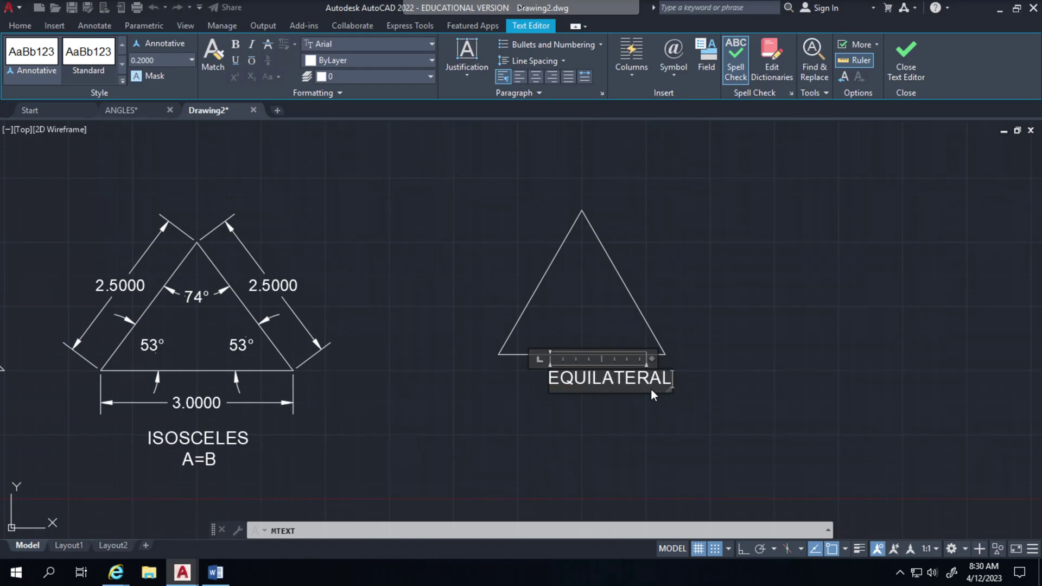
pyautogui.press('Return')
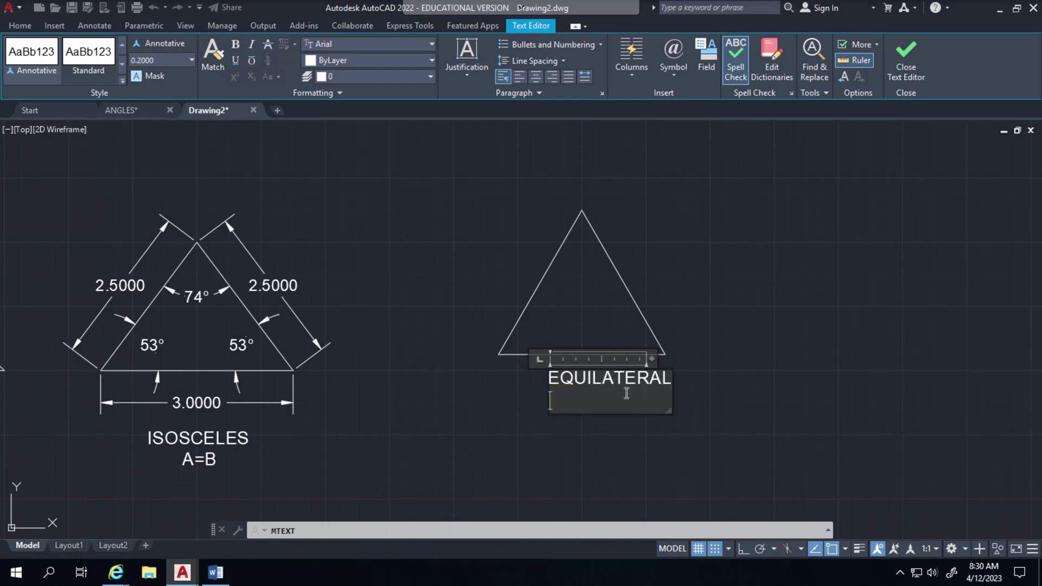
# Commit the EQUILATERAL text, then try dropping it lower and undo that move.
pyautogui.press('BackSpace')
pyautogui.click(499, 438)
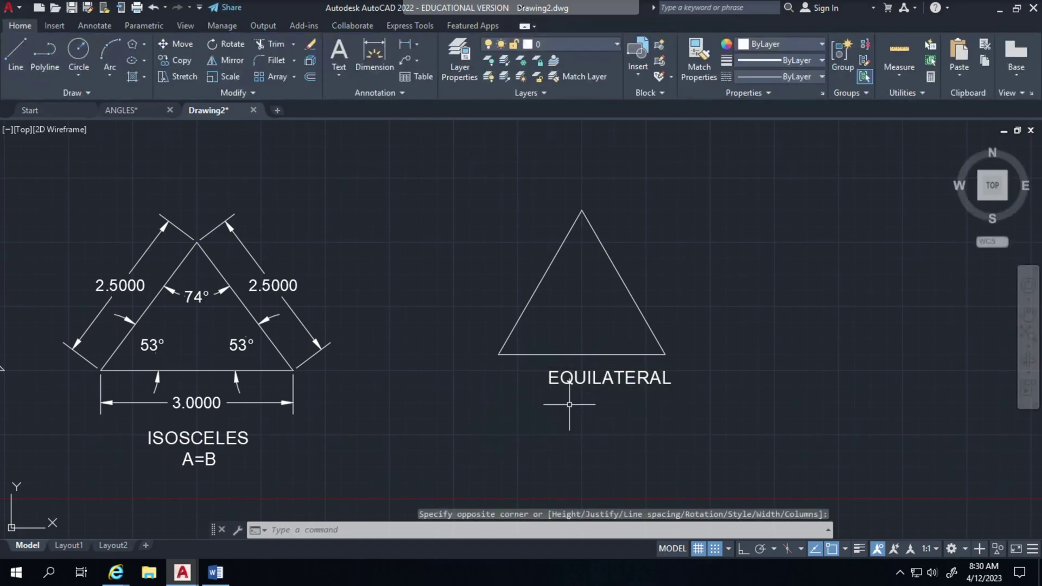
pyautogui.click(591, 390)
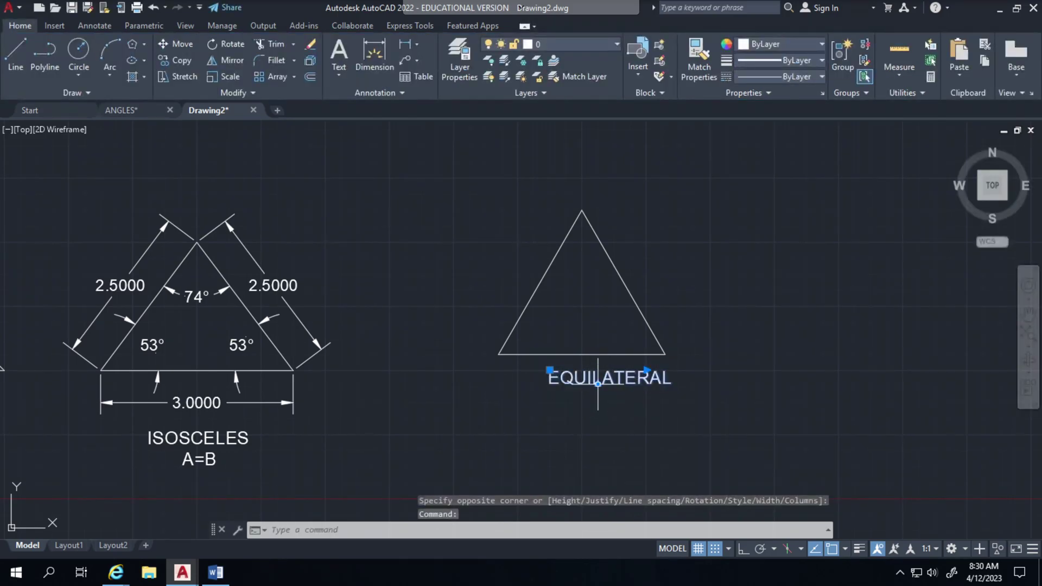
pyautogui.click(598, 383)
pyautogui.click(451, 465)
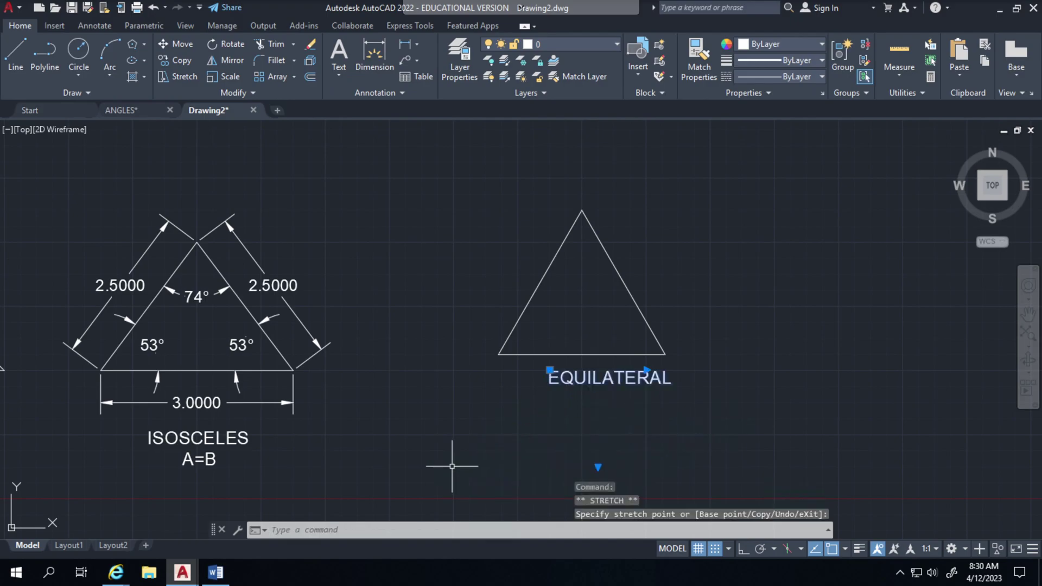
pyautogui.hotkey('ctrl', 'z')
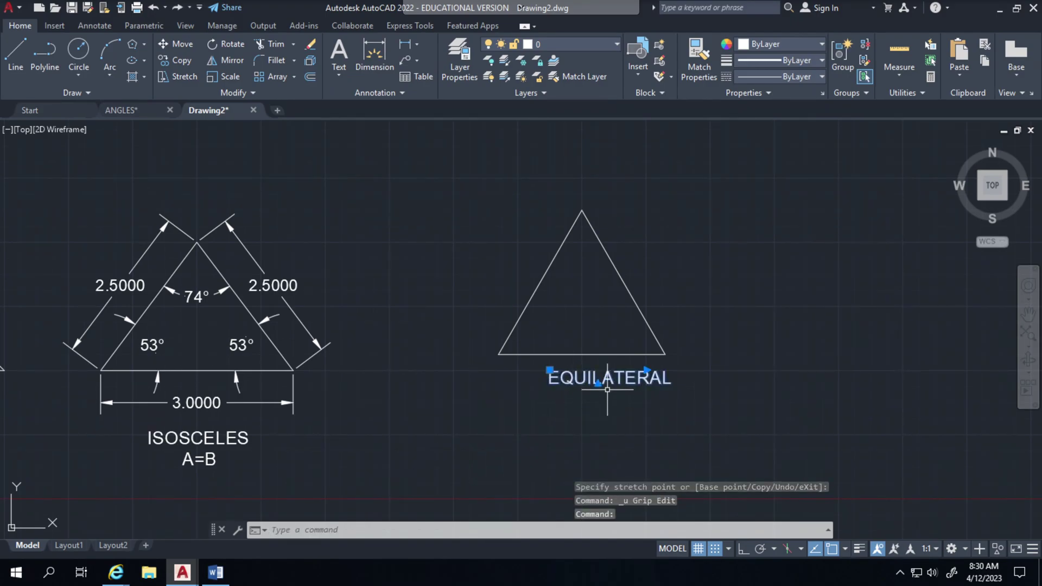
# Move the EQUILATERAL label slightly down and left, just beneath the triangle.
pyautogui.click(597, 383)
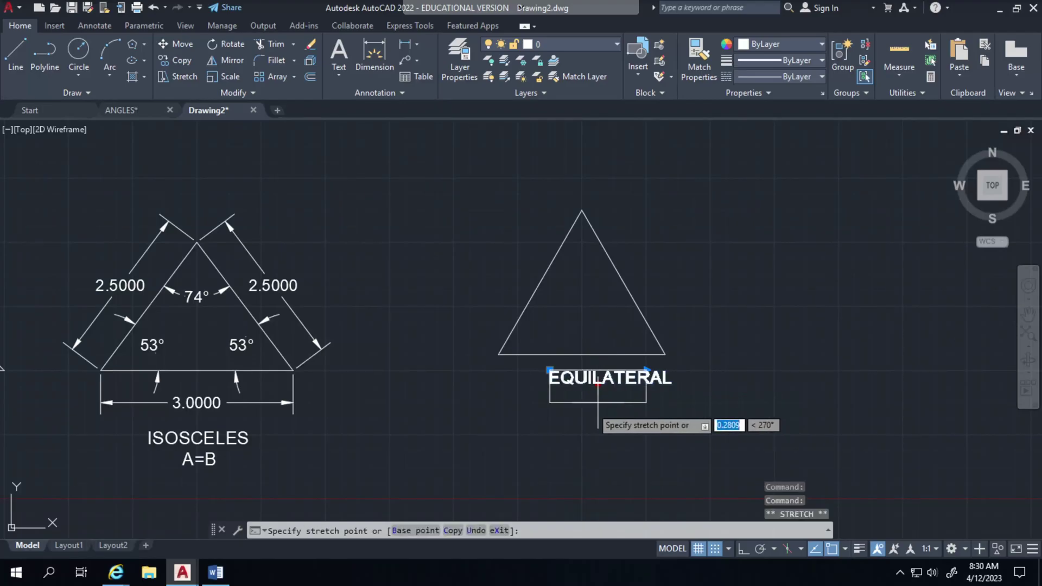
pyautogui.hotkey('ctrl', 'z')
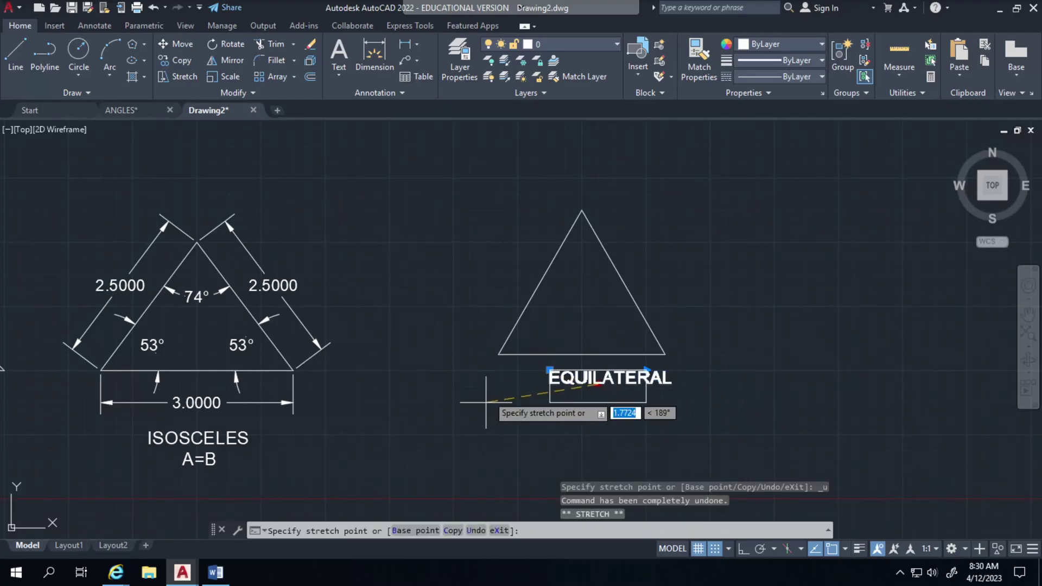
pyautogui.click(500, 392)
pyautogui.click(550, 371)
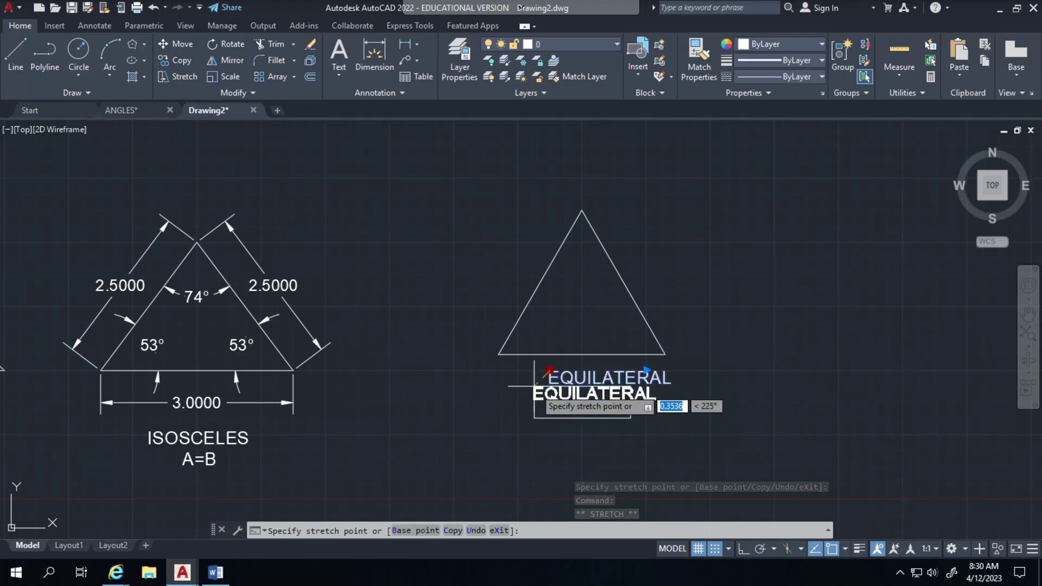
pyautogui.click(535, 386)
pyautogui.click(768, 400)
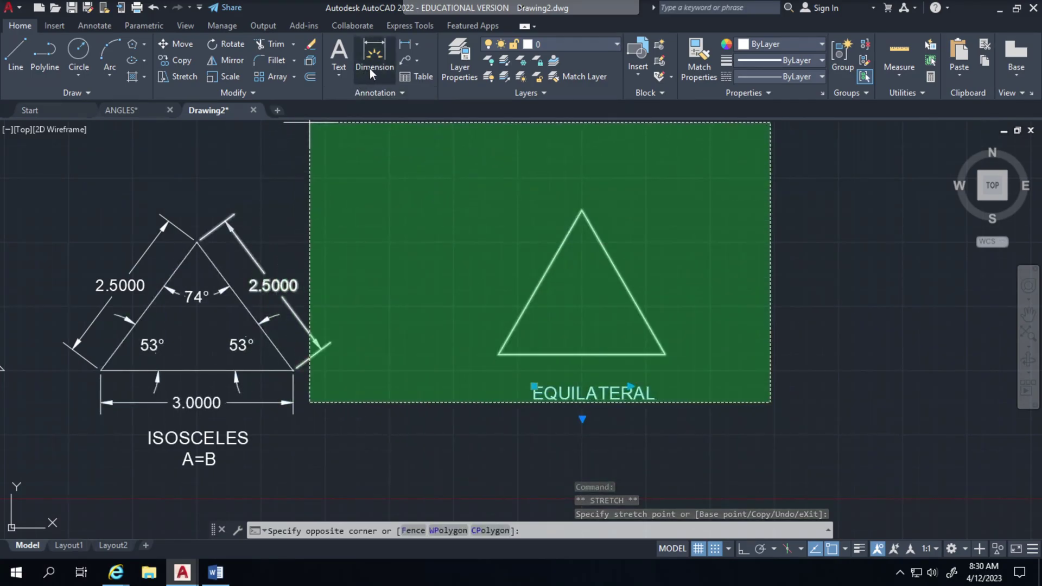
# With snap off, add a 60° angular dimension between the base and left side.
pyautogui.click(376, 60)
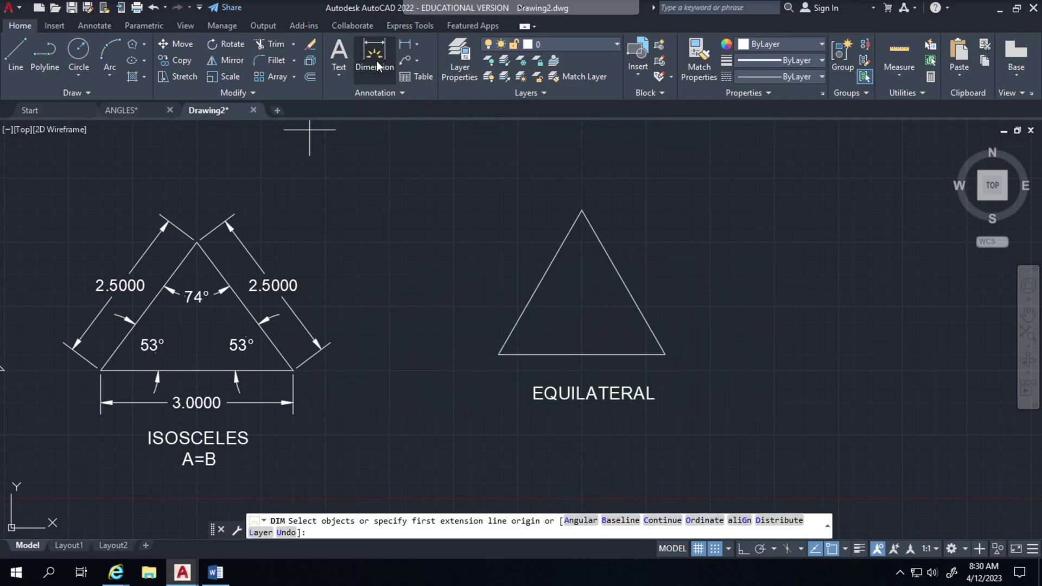
pyautogui.click(100, 26)
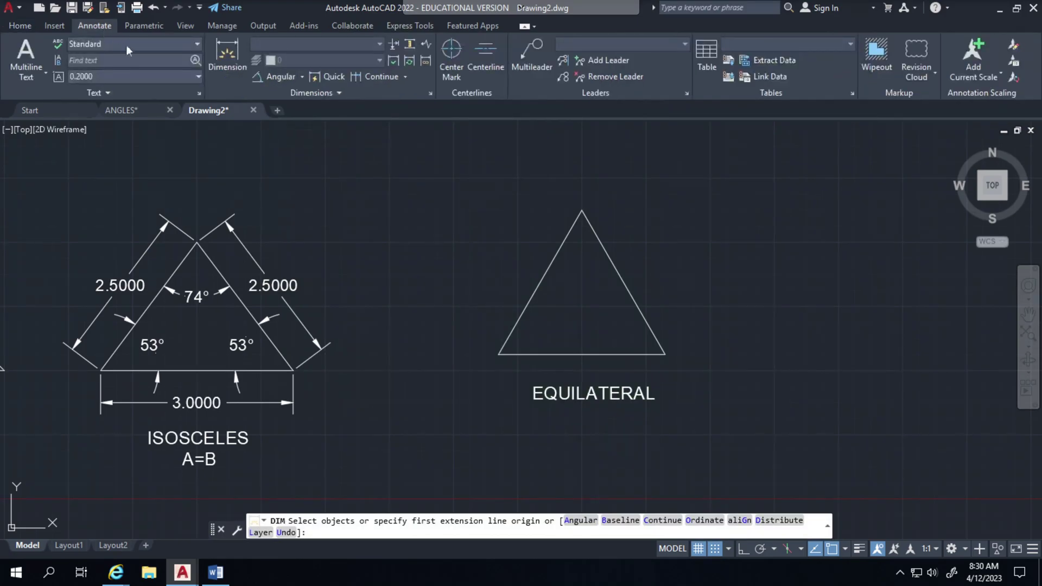
pyautogui.click(263, 83)
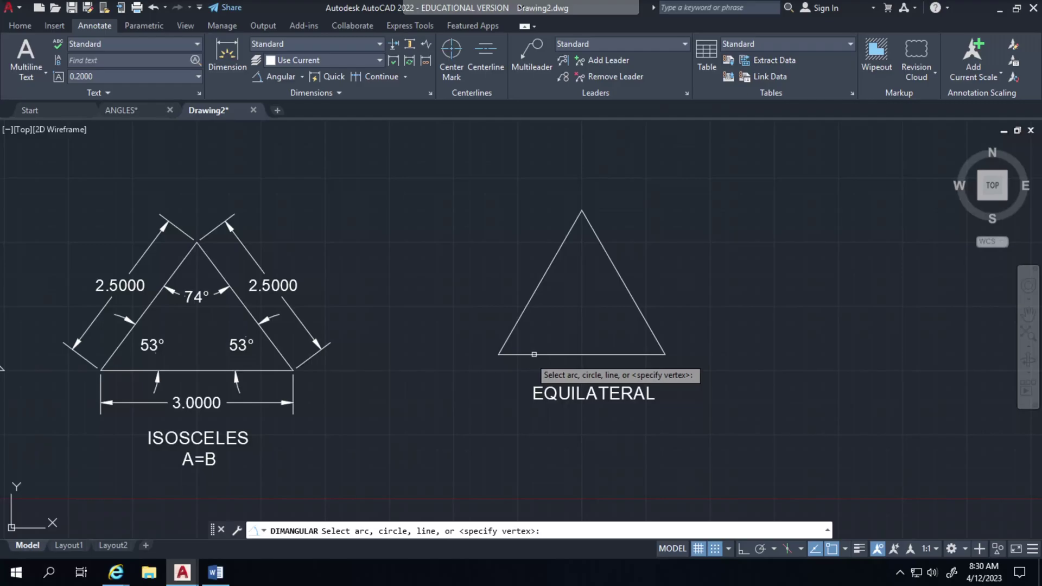
pyautogui.click(716, 550)
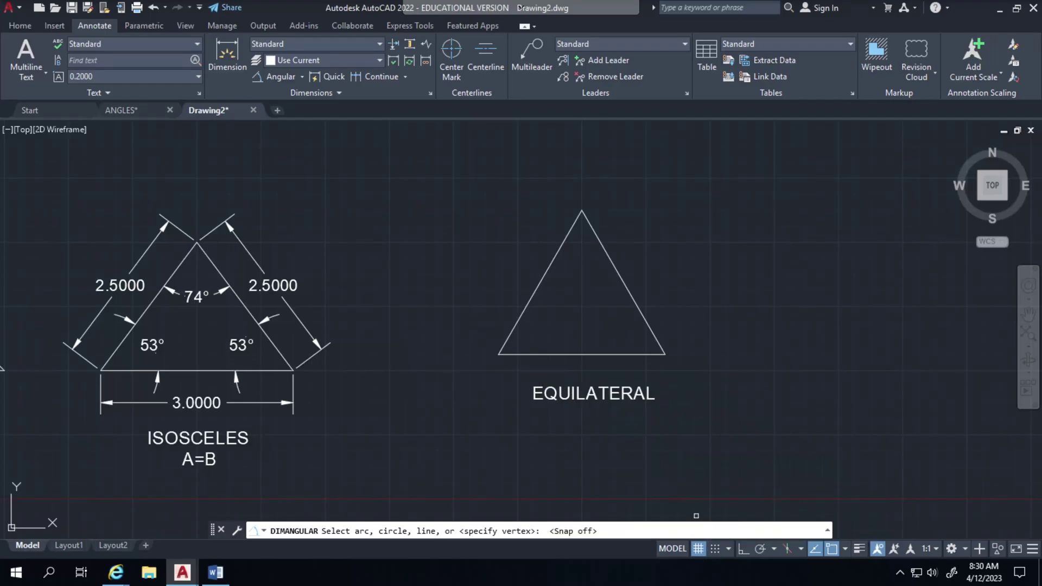
pyautogui.click(566, 355)
pyautogui.click(522, 315)
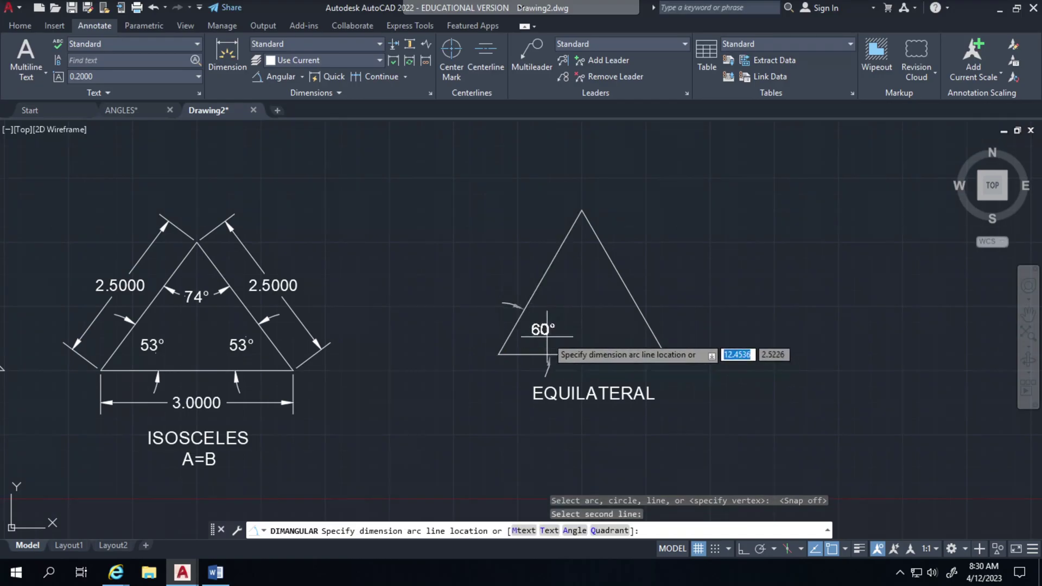
pyautogui.click(550, 347)
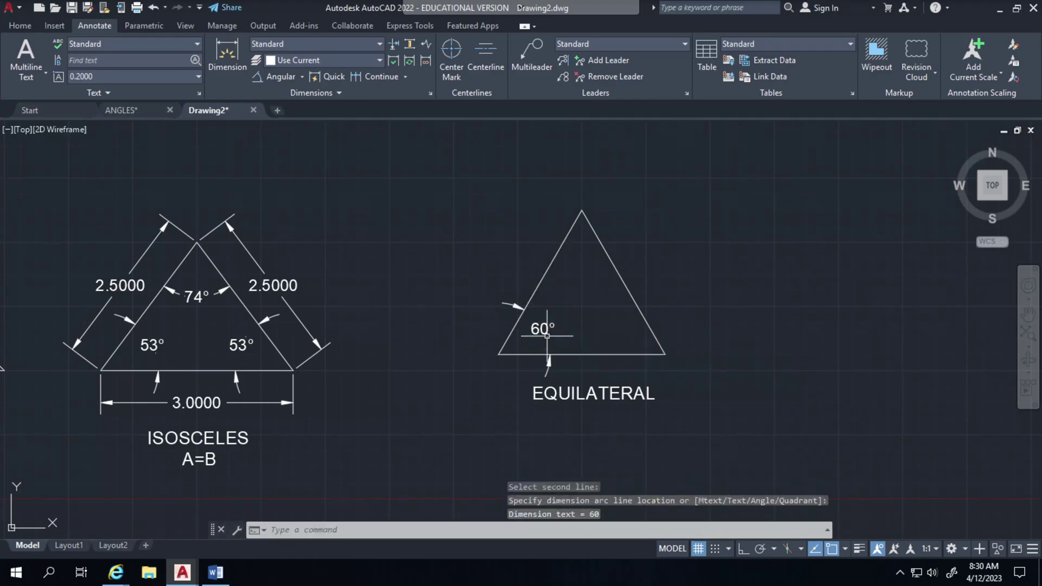
pyautogui.click(620, 354)
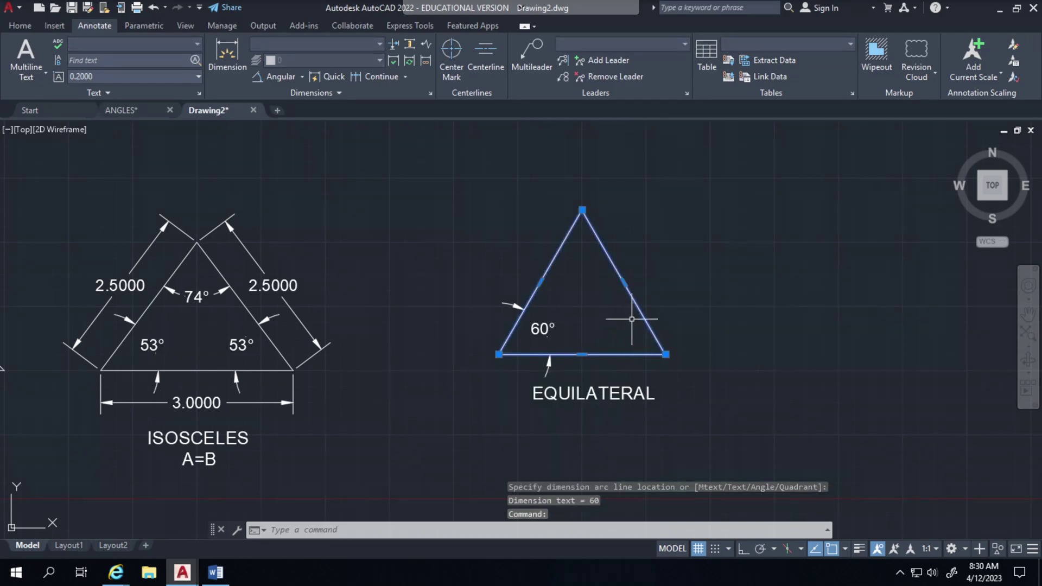
# Add a 60° angular dimension between the base and right side of the triangle.
pyautogui.click(266, 79)
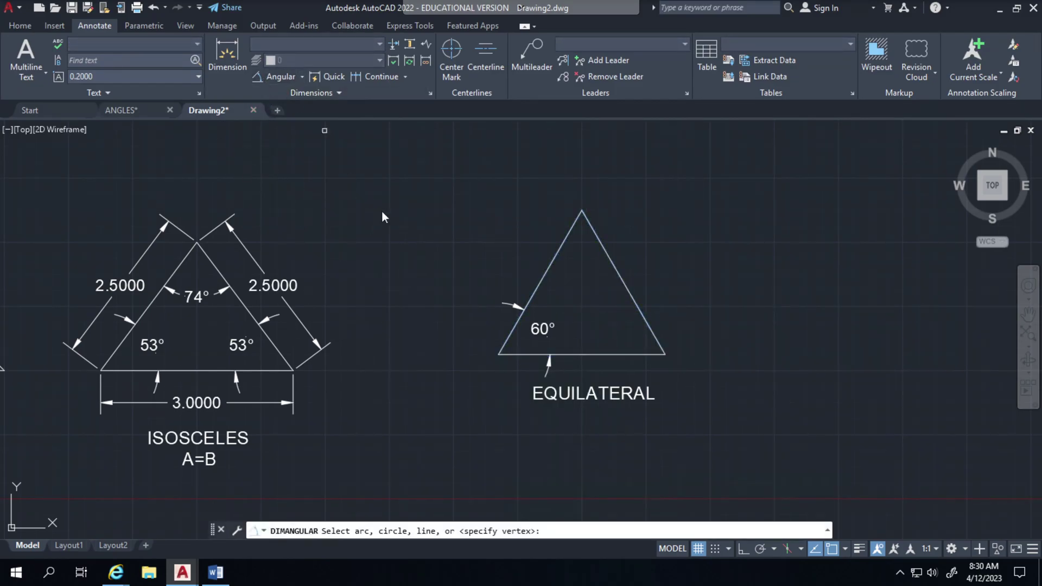
pyautogui.click(619, 355)
pyautogui.click(645, 319)
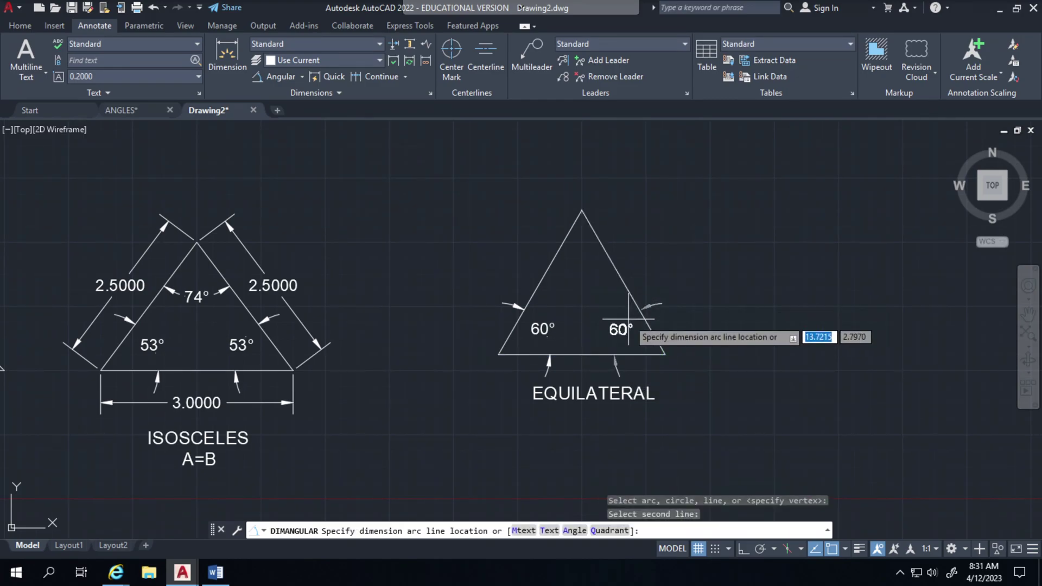
pyautogui.click(625, 323)
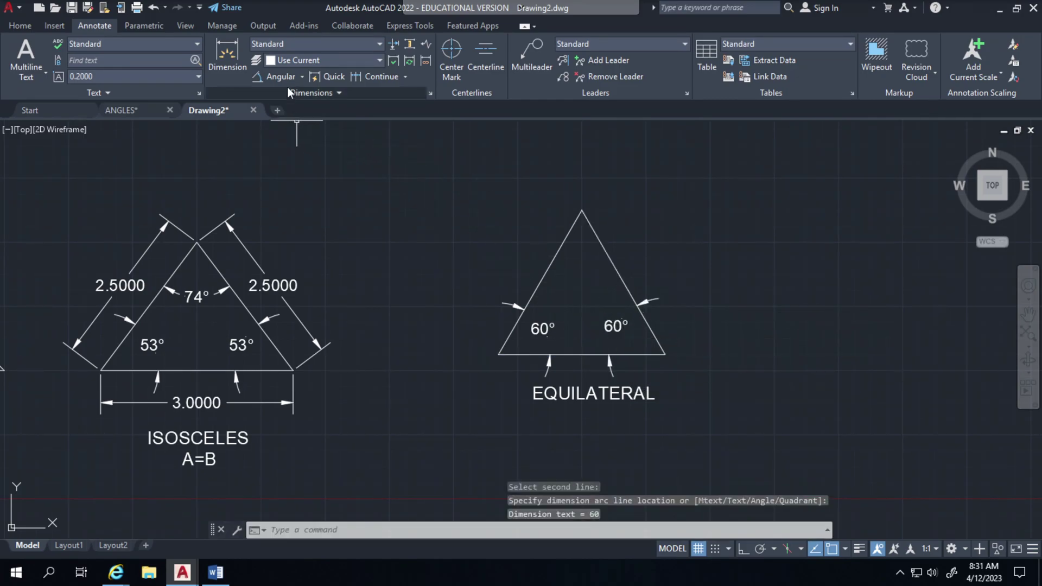
pyautogui.click(558, 257)
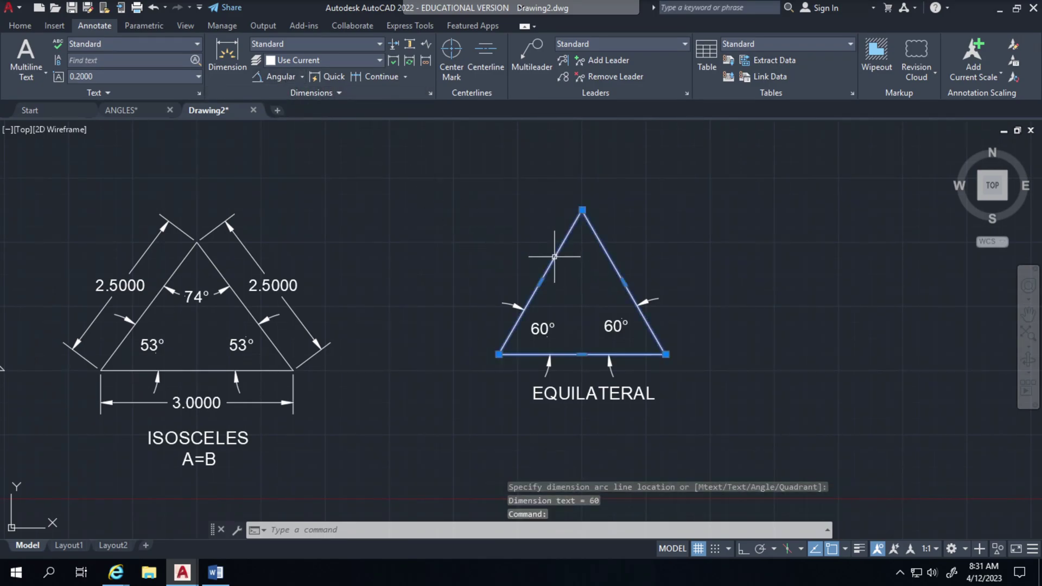
# Add the third 60° angular dimension between the left and right sides, below the top vertex.
pyautogui.click(600, 254)
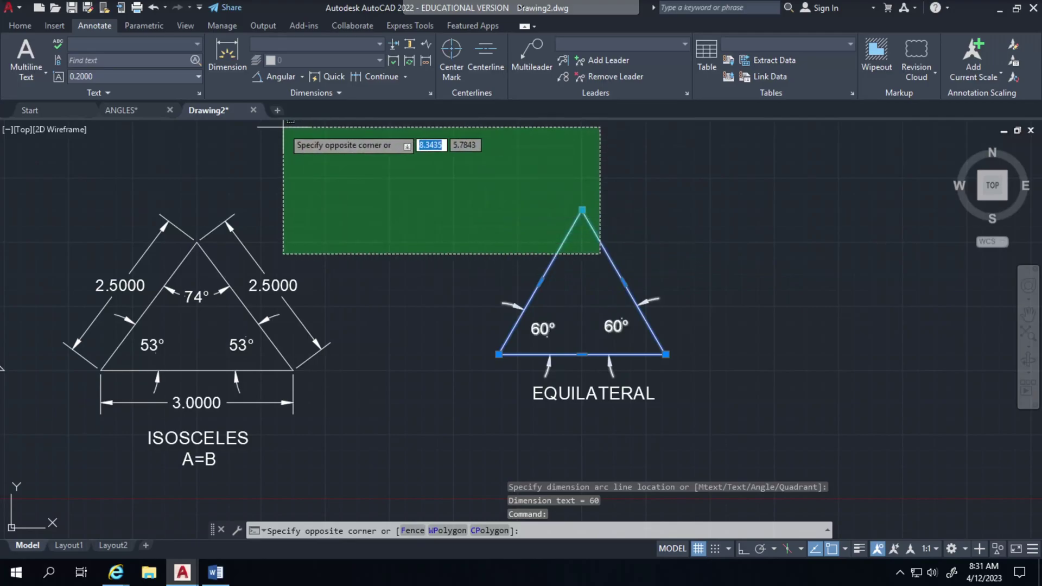
pyautogui.click(253, 80)
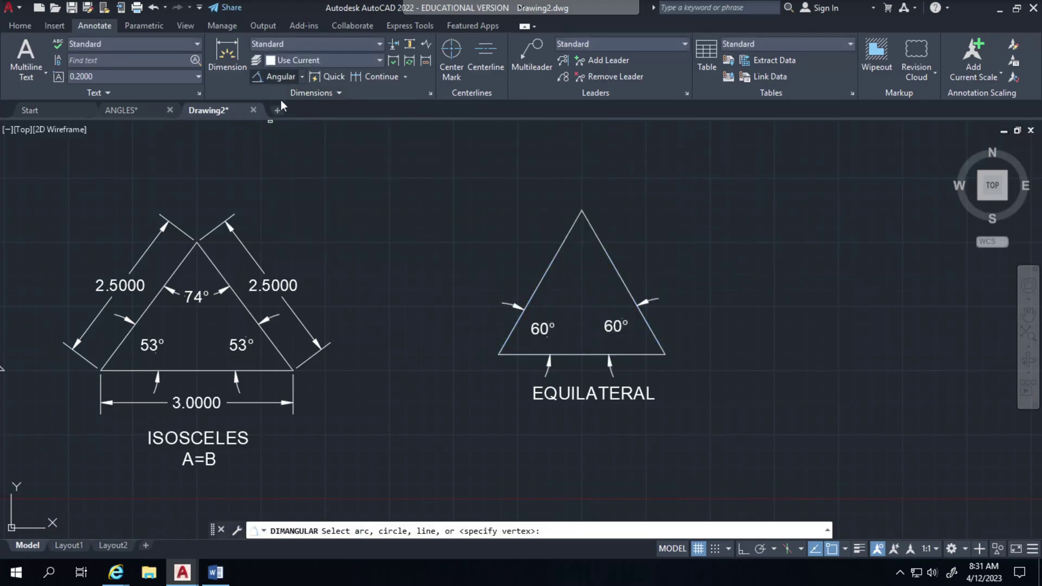
pyautogui.click(557, 251)
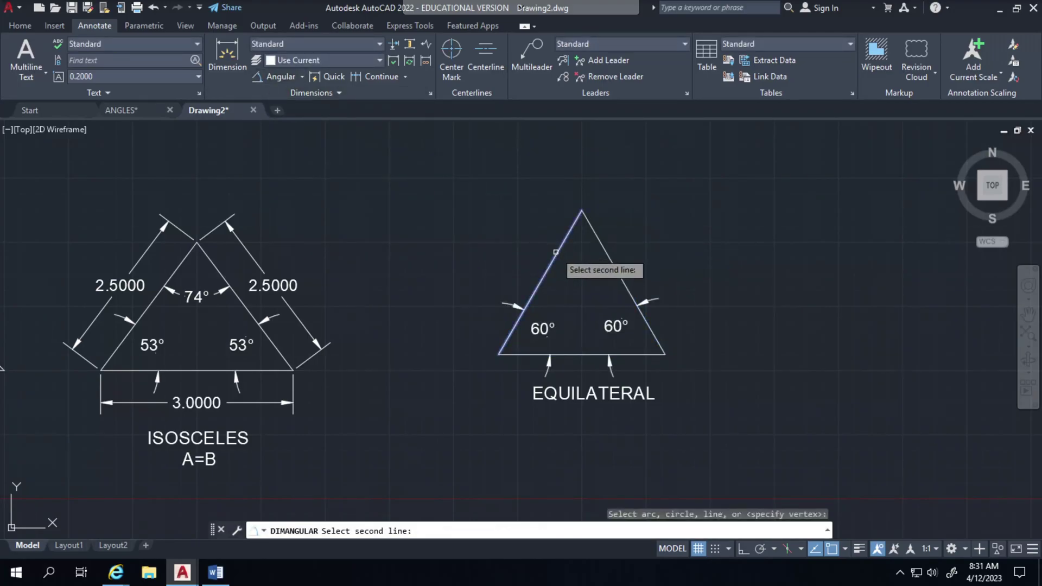
pyautogui.click(601, 245)
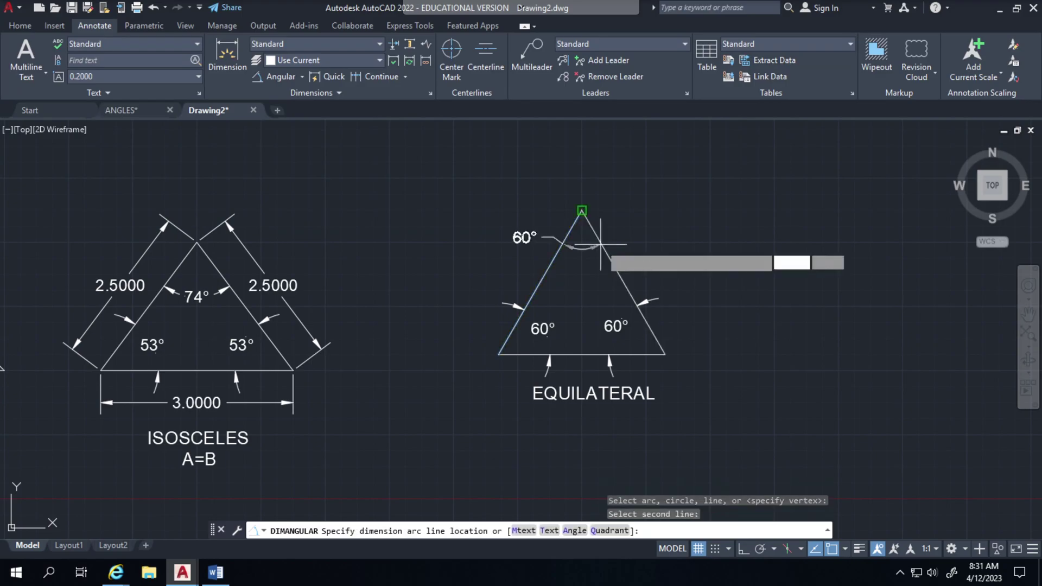
pyautogui.click(585, 257)
pyautogui.click(797, 274)
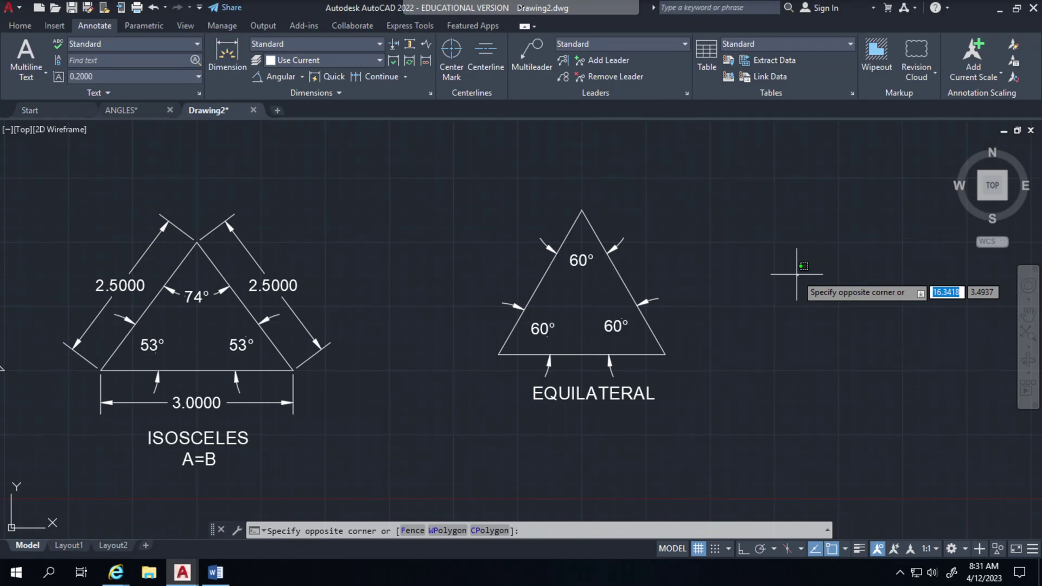
pyautogui.press('Escape')
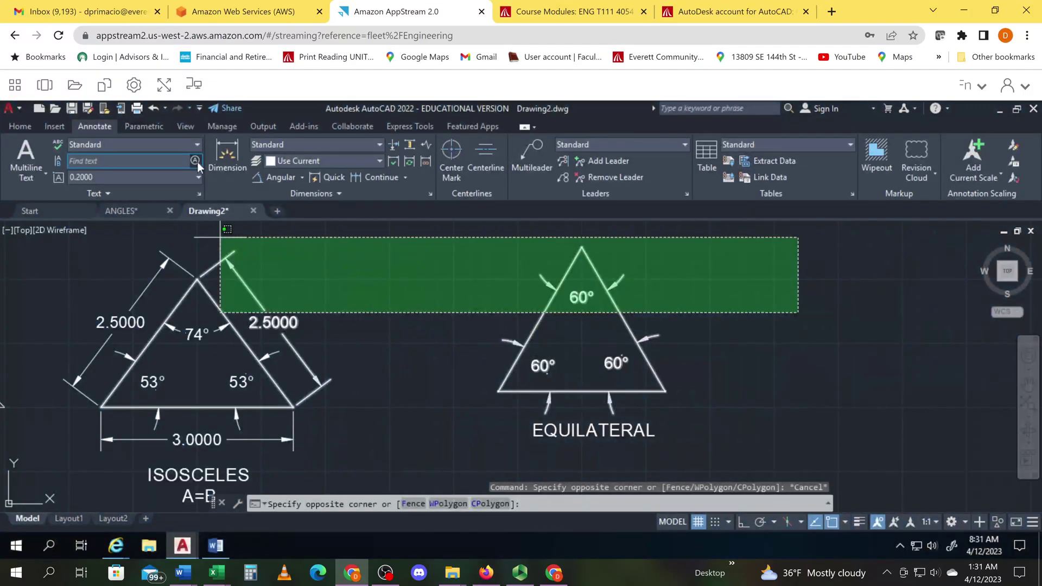
# Clear the stray selection, restore full screen, and pan to frame the RIGHT, ISOSCELES and EQUILATERAL triangles.
pyautogui.click(414, 276)
pyautogui.click(370, 269)
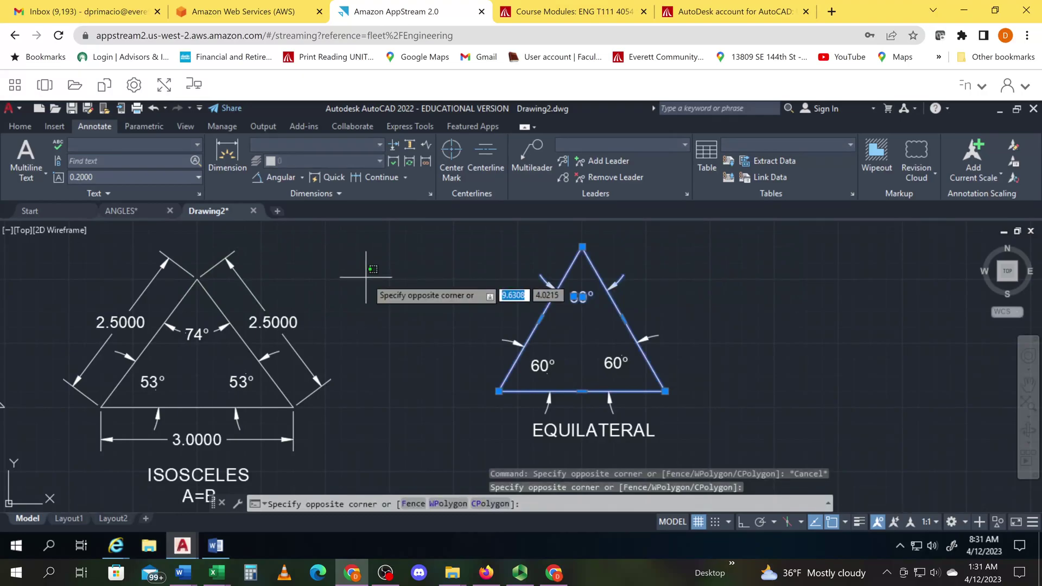
pyautogui.press('Escape')
pyautogui.press('Escape')
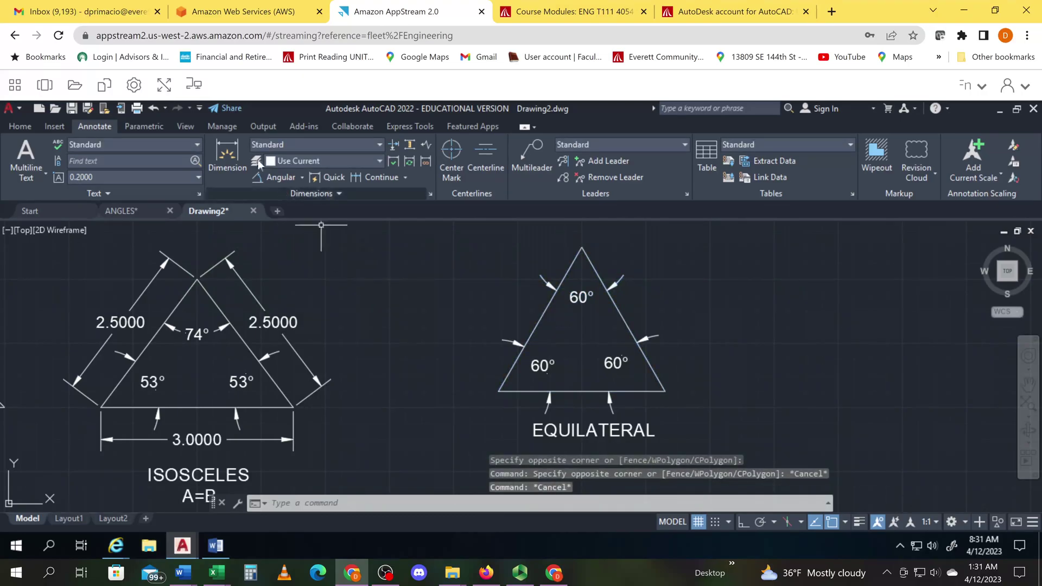
pyautogui.click(163, 82)
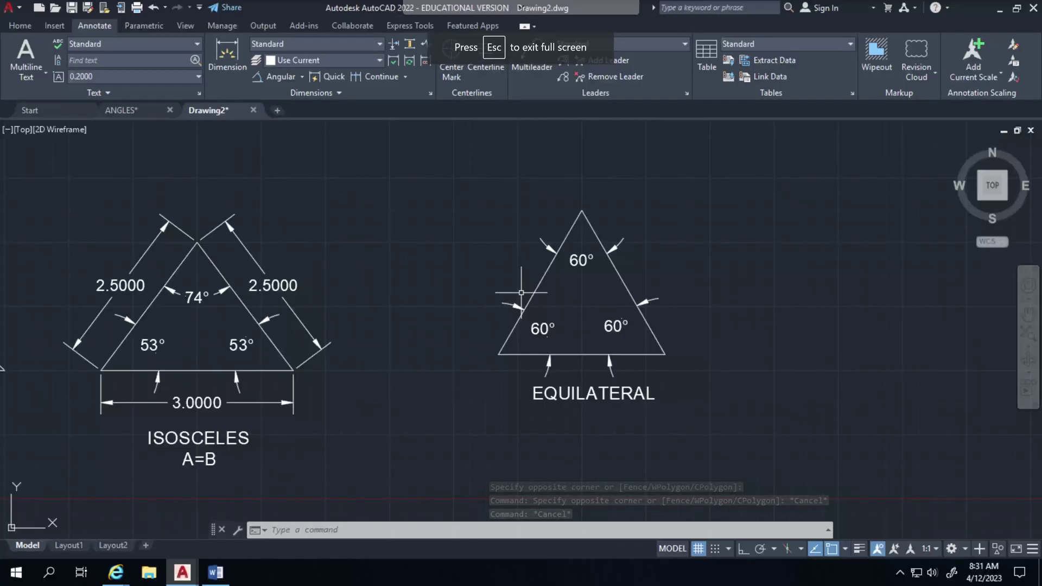
pyautogui.moveTo(423, 374)
pyautogui.mouseDown(button='middle')
pyautogui.moveTo(595, 357)
pyautogui.moveTo(587, 365)
pyautogui.mouseUp(button='middle')
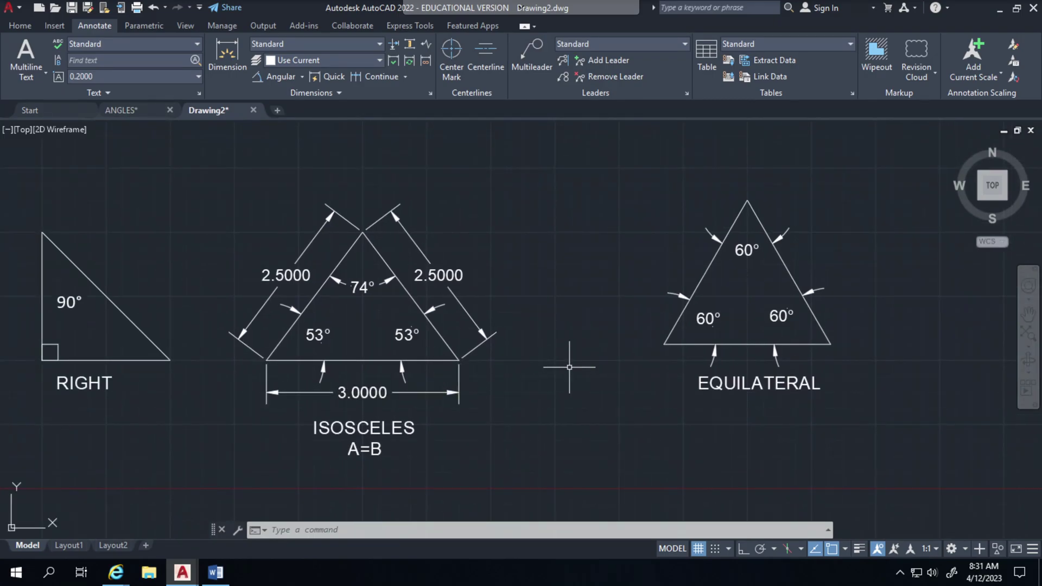
pyautogui.moveTo(563, 361)
pyautogui.mouseDown(button='middle')
pyautogui.moveTo(558, 384)
pyautogui.moveTo(547, 371)
pyautogui.mouseUp(button='middle')
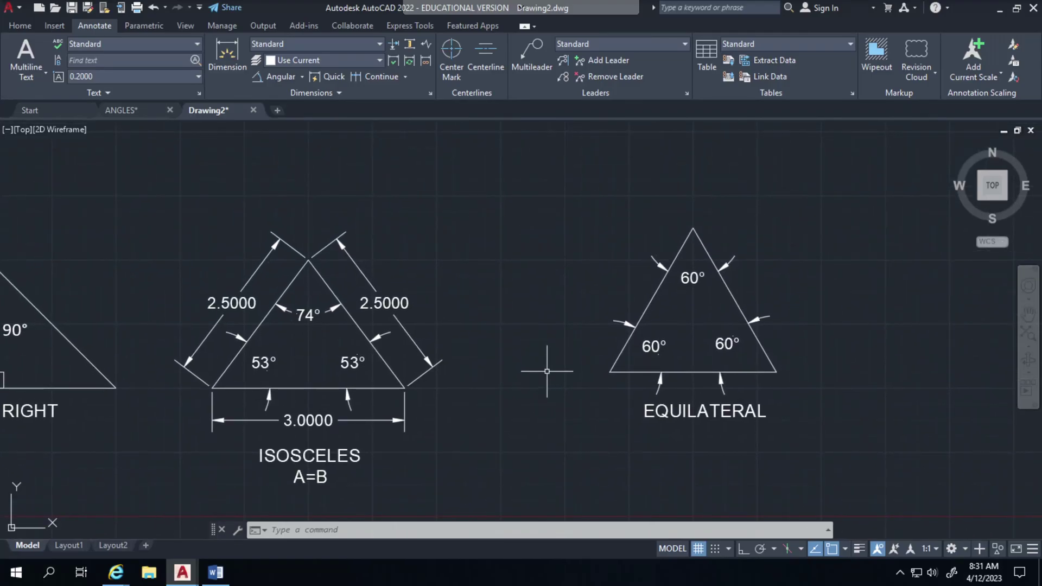